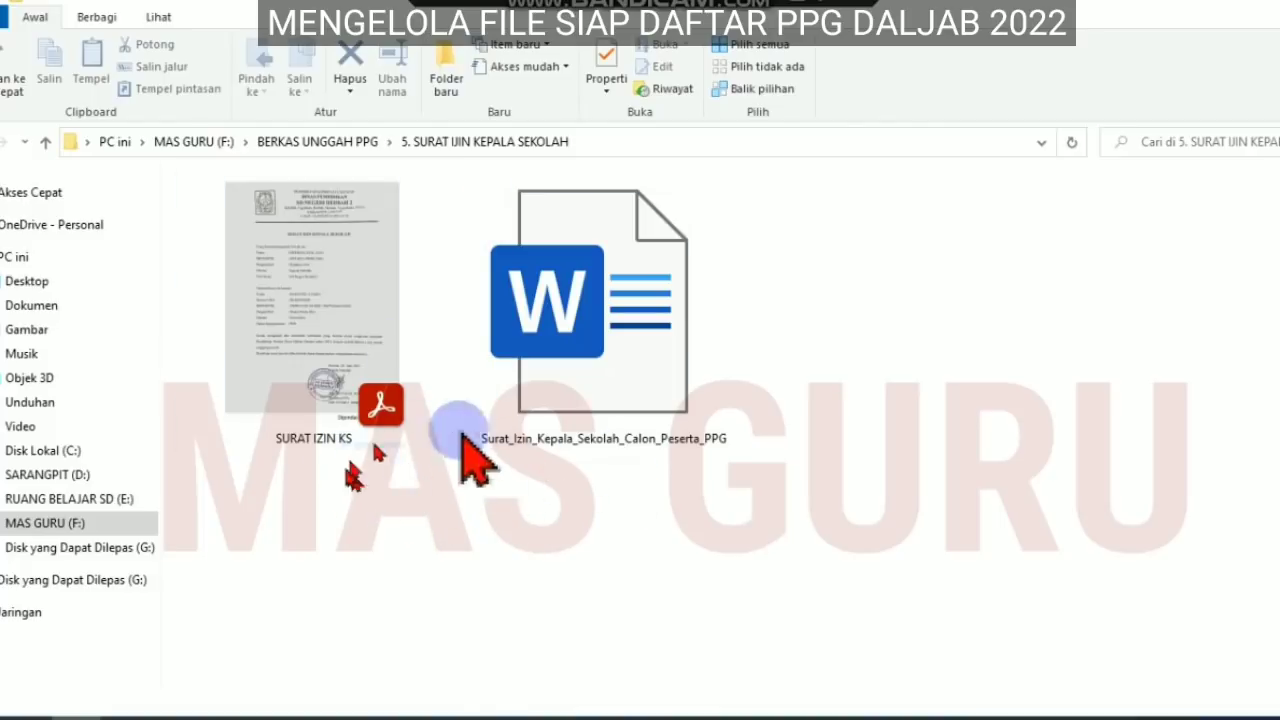
Return to the BERKAS UNGGAH PPG folder and look over its numbered document folders.
left_click(326, 142)
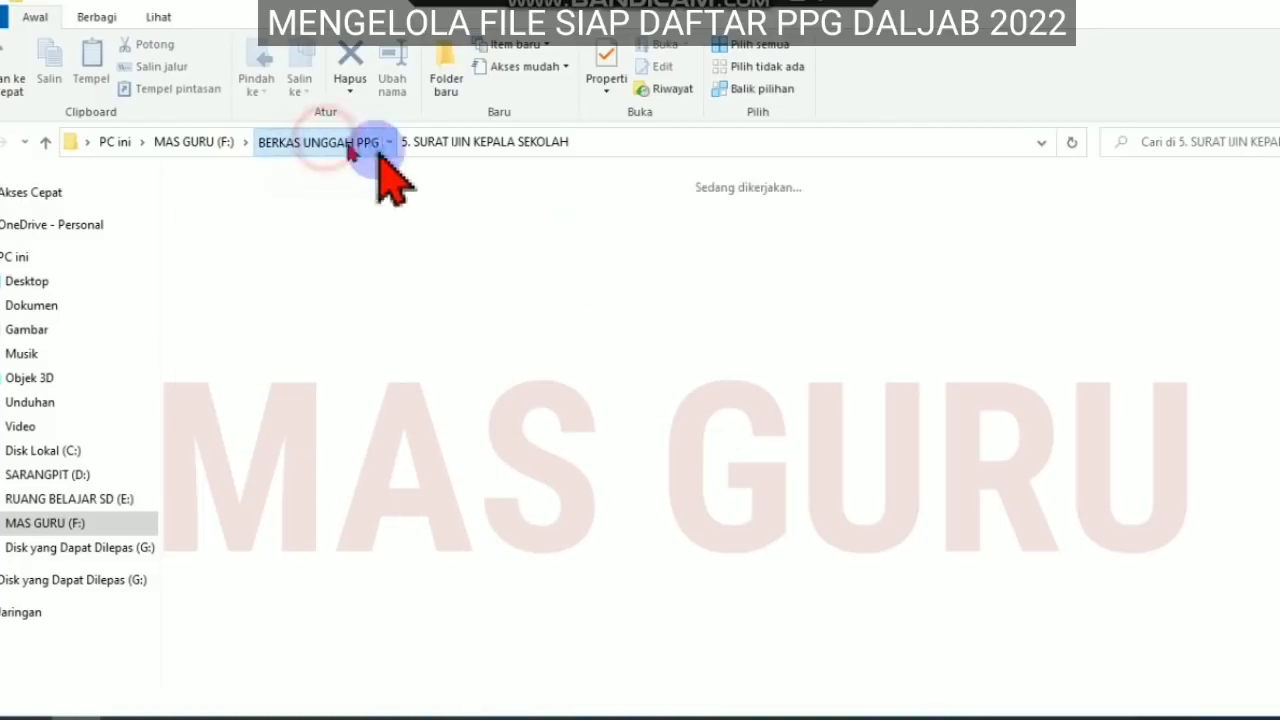
left_click_drag(245, 436, 1255, 492)
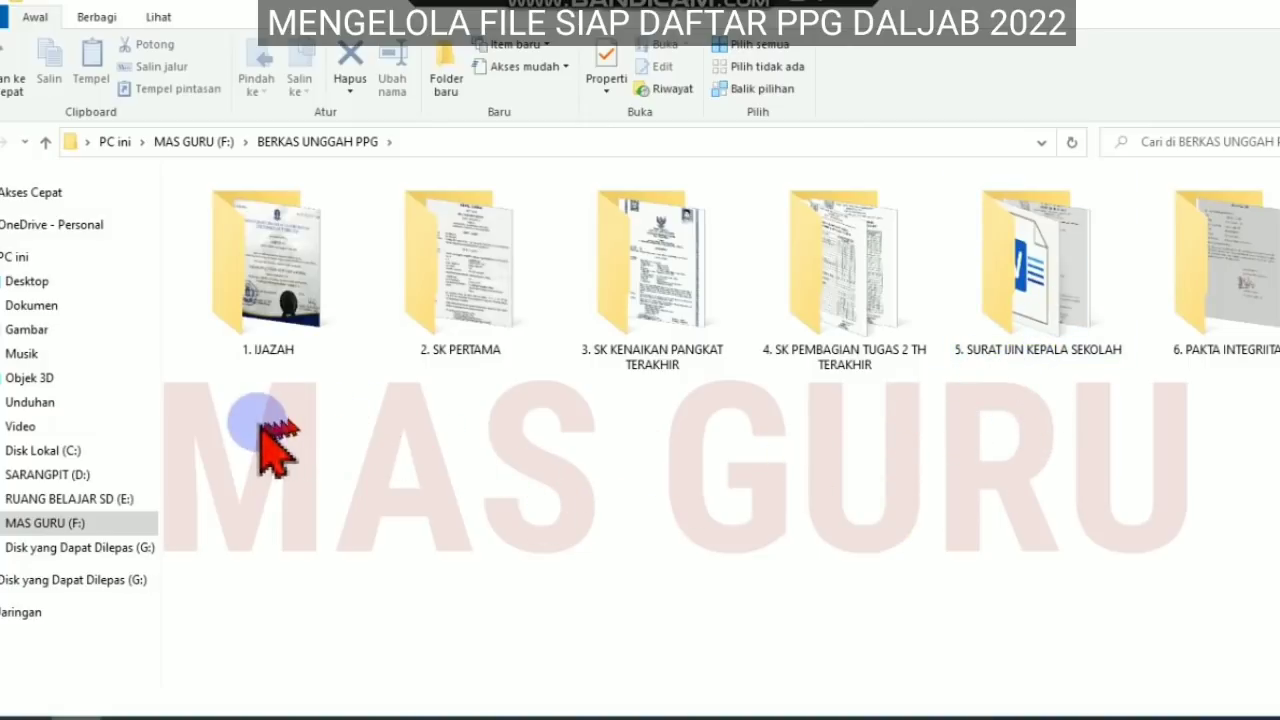
left_click_drag(227, 395, 1264, 434)
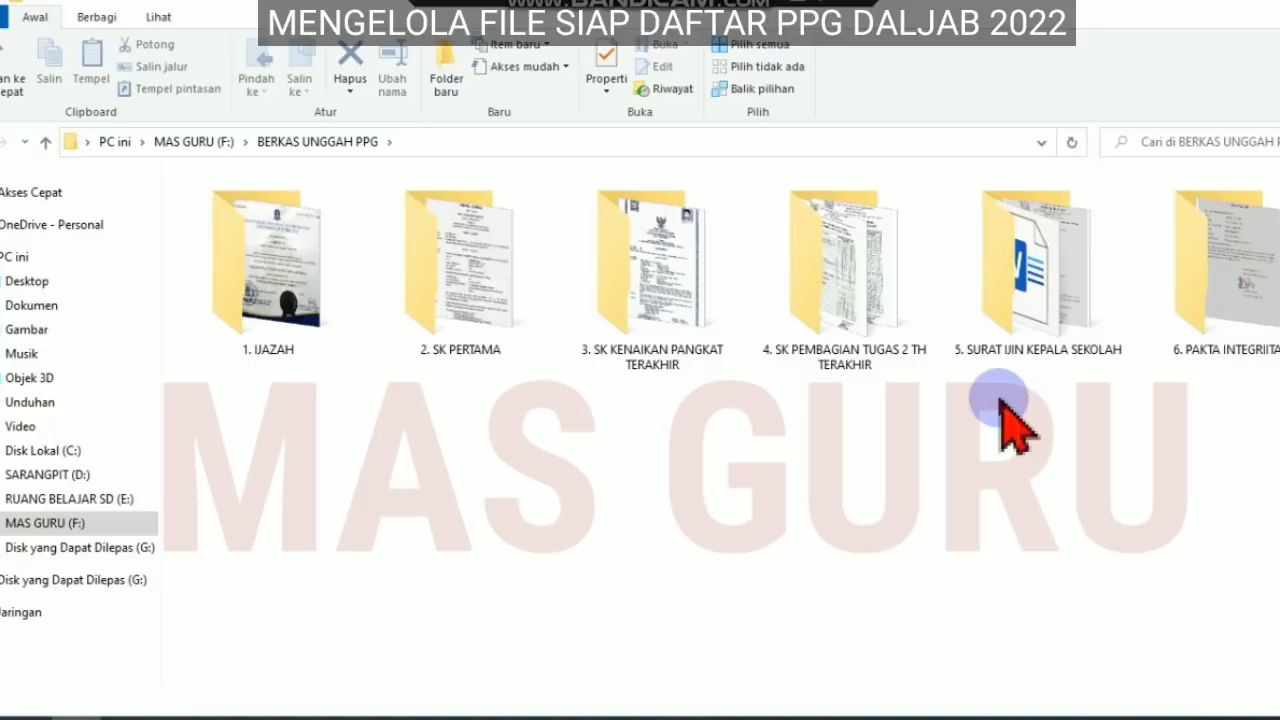
left_click_drag(746, 460, 960, 150)
left_click(770, 455)
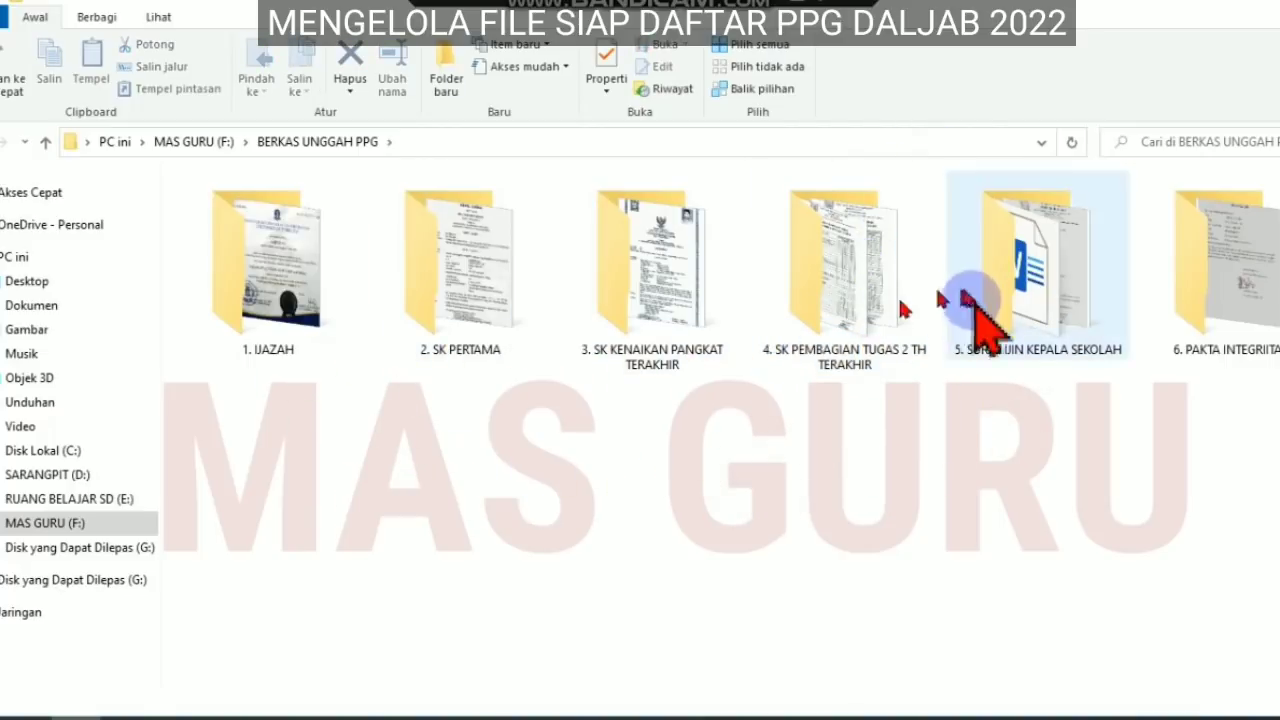
Open the folder "4. SK PEMBAGIAN TUGAS 2 TH TERAKHIR".
left_click_drag(777, 425, 891, 229)
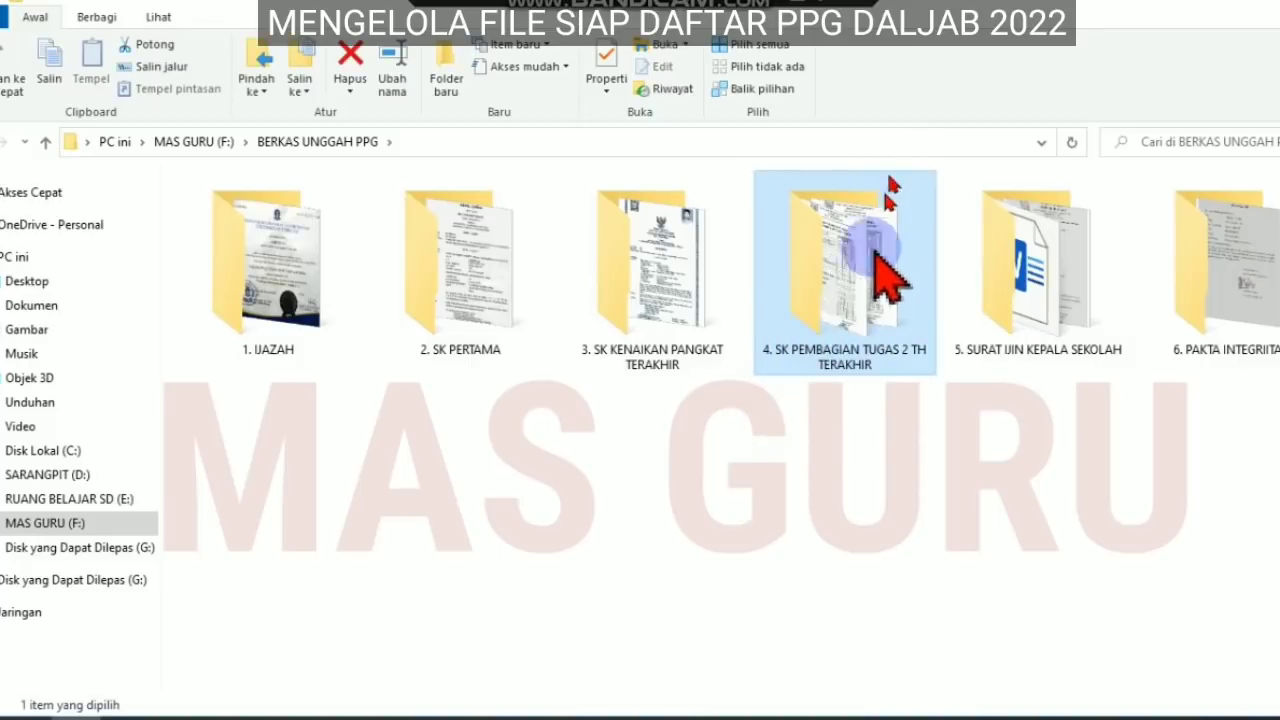
left_click(808, 425)
left_click(826, 277)
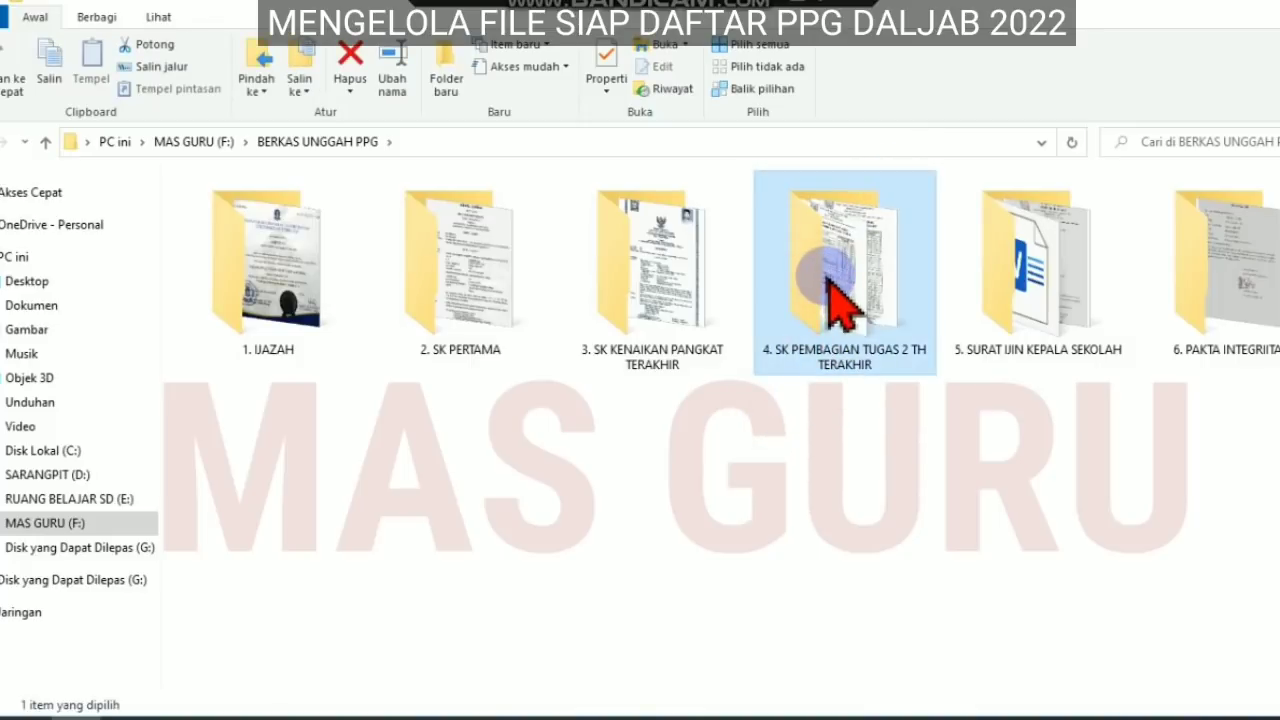
double_click(828, 282)
Examine the SK pembagian tugas 1 to 4 PDF files by highlighting them together, and check the first file's details.
left_click_drag(276, 500, 677, 212)
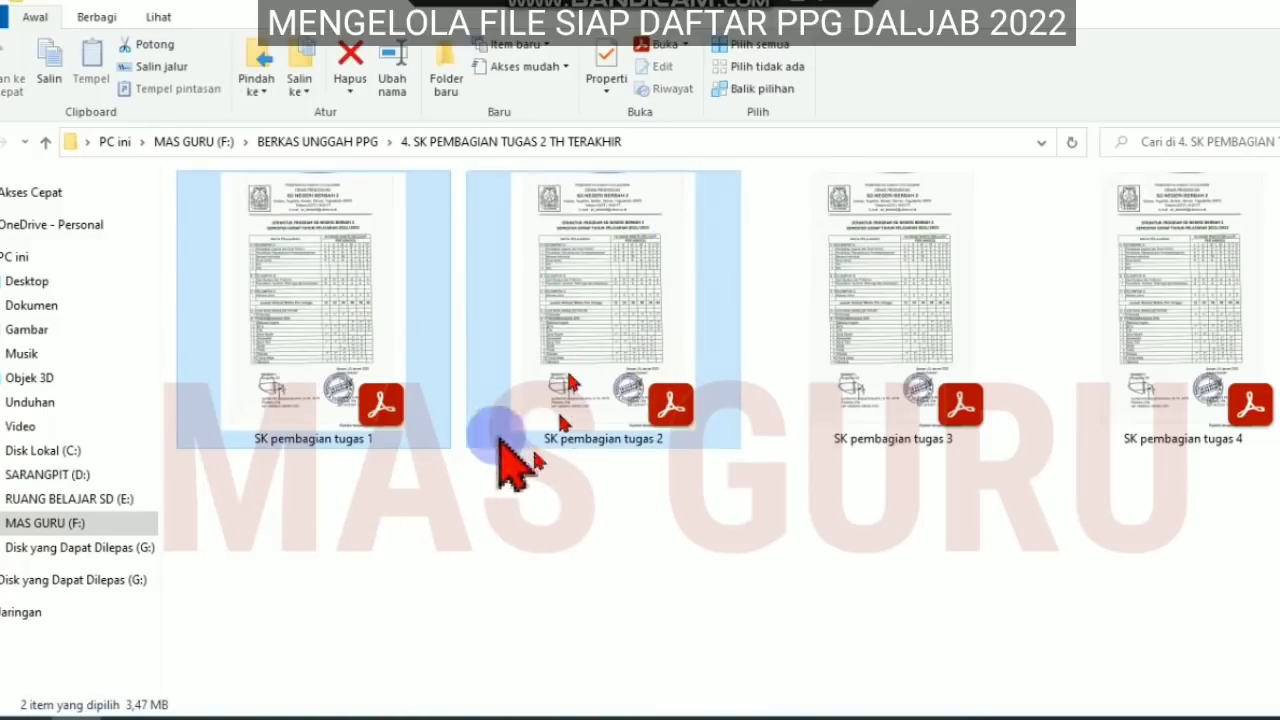
left_click(327, 492)
left_click_drag(283, 500, 1262, 262)
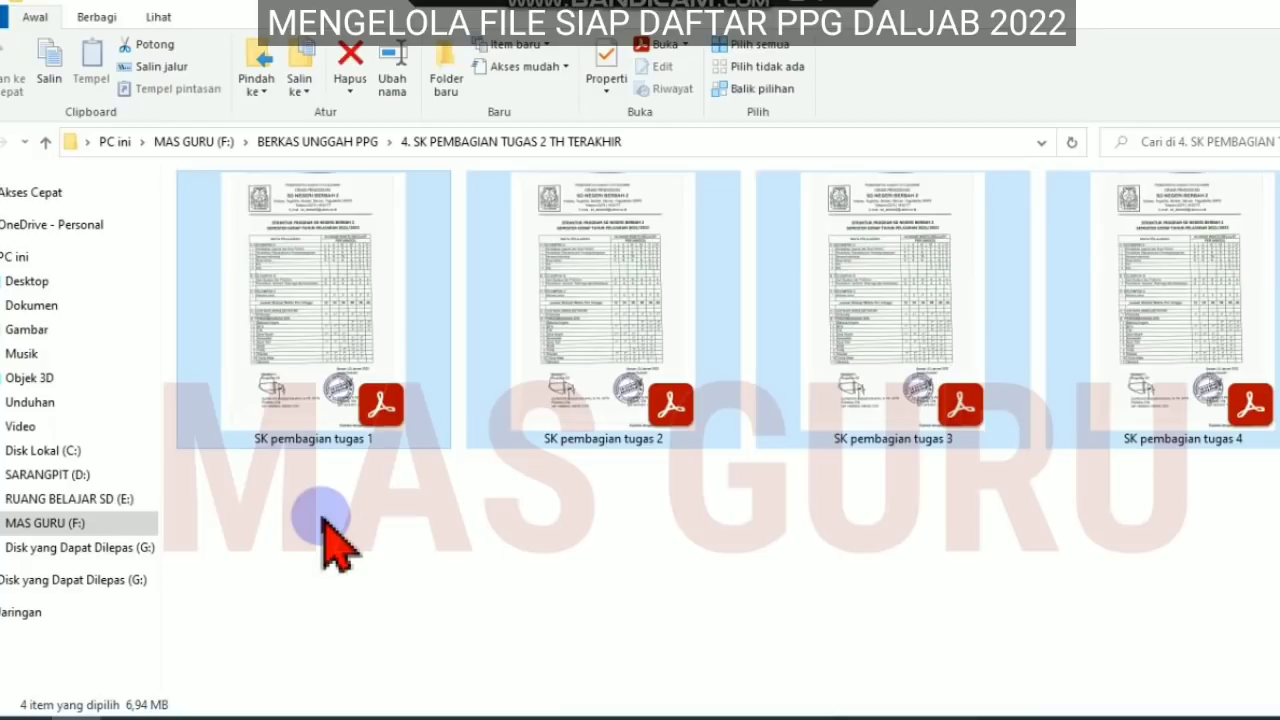
left_click_drag(300, 500, 1234, 271)
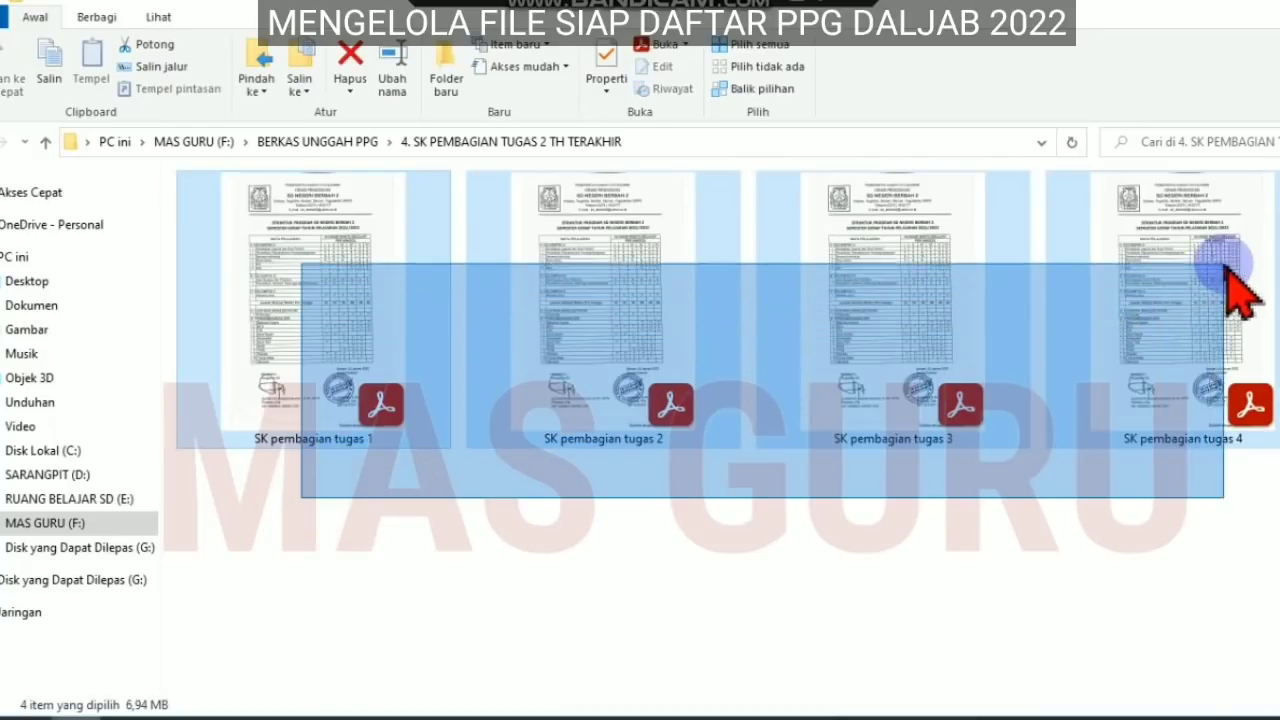
left_click(565, 595)
left_click_drag(316, 492, 1210, 232)
left_click(549, 555)
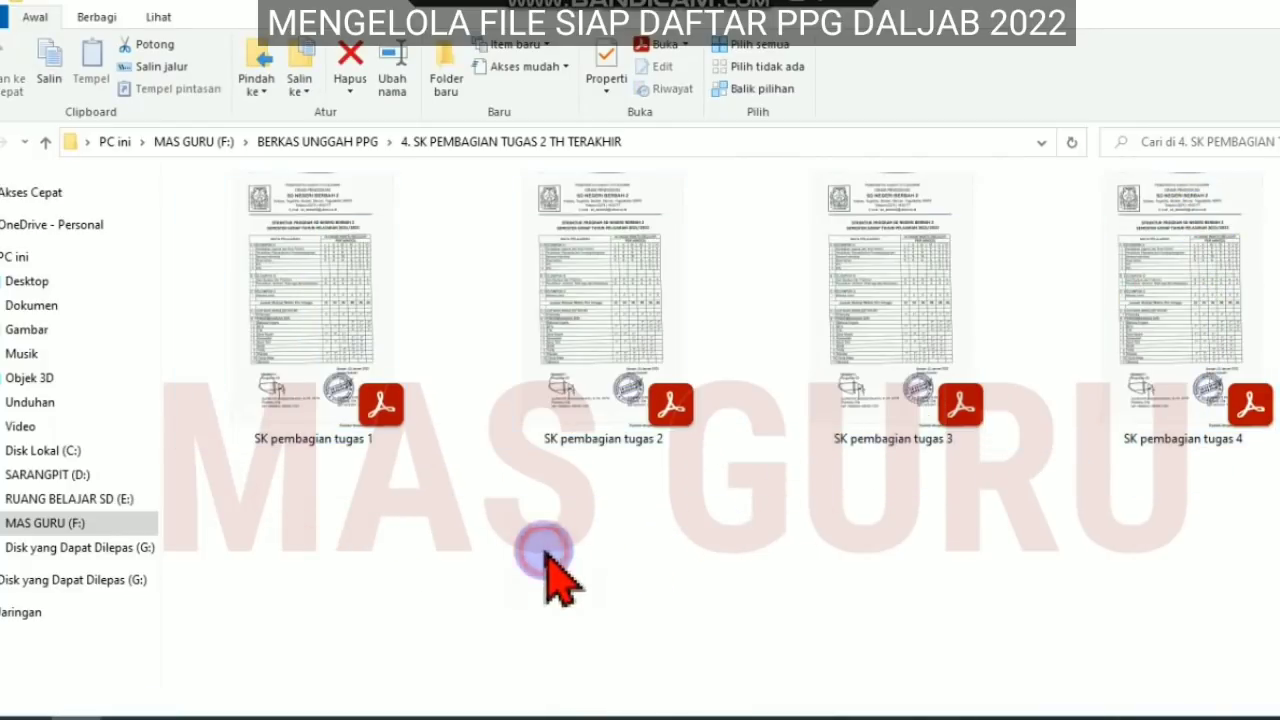
left_click_drag(329, 514, 1240, 290)
left_click(308, 528)
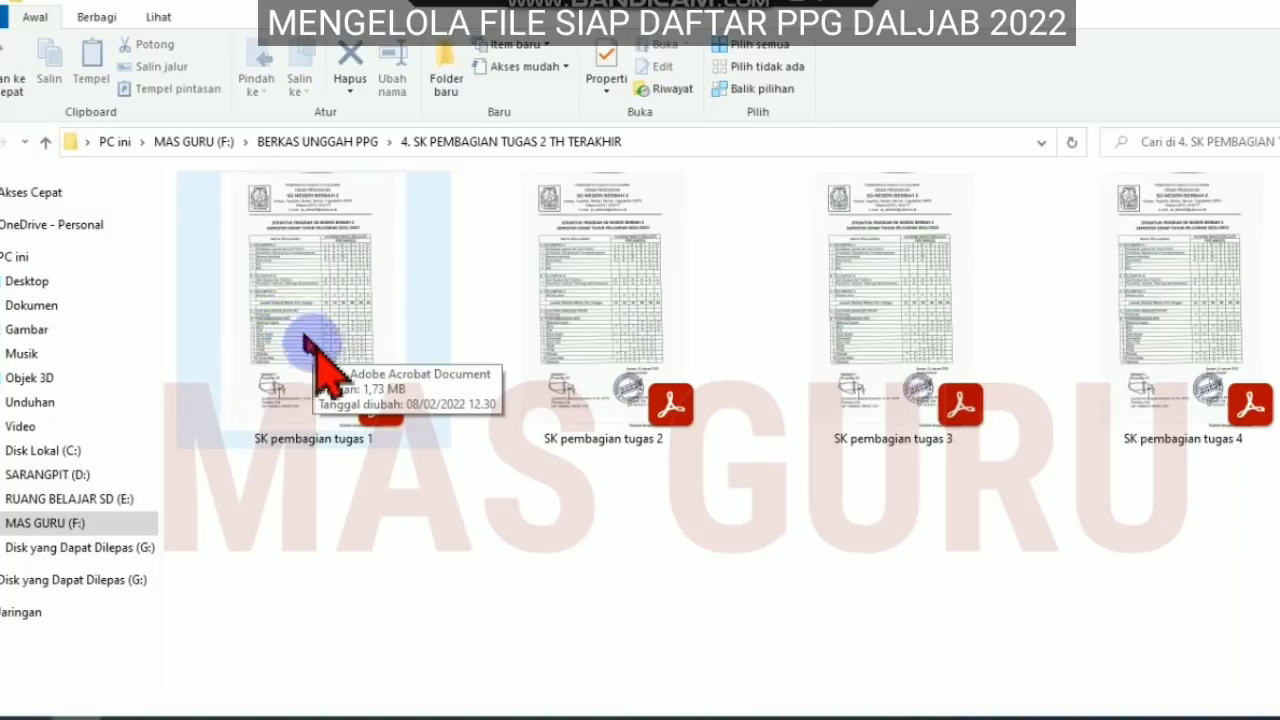
left_click_drag(347, 509, 1240, 340)
left_click(440, 570)
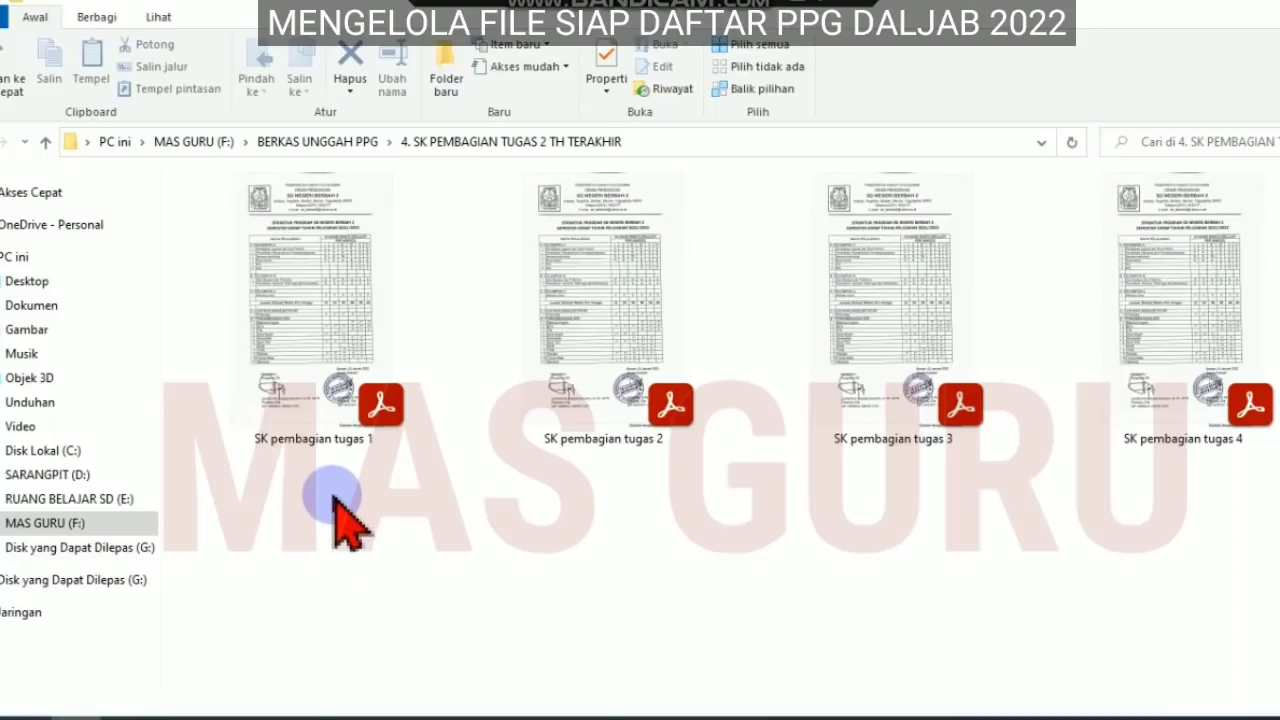
Go back to the BERKAS UNGGAH PPG folder and highlight all six document folders to review them.
left_click(355, 142)
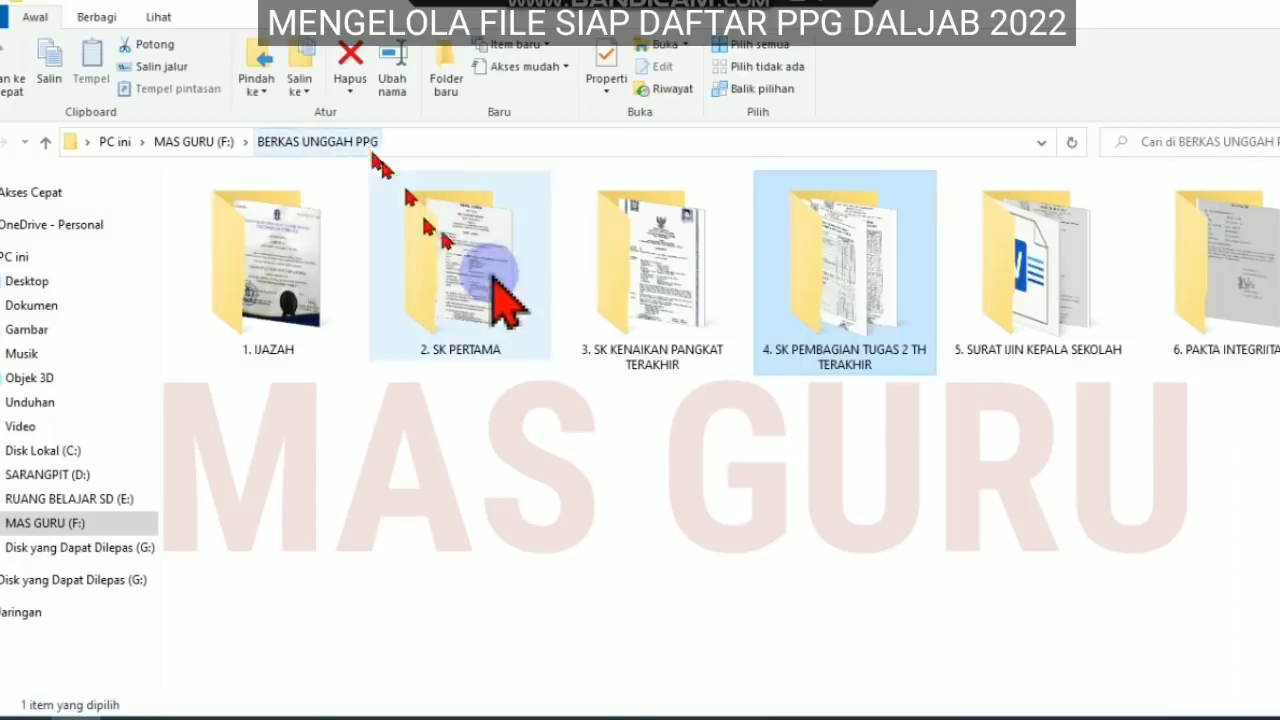
left_click(820, 430)
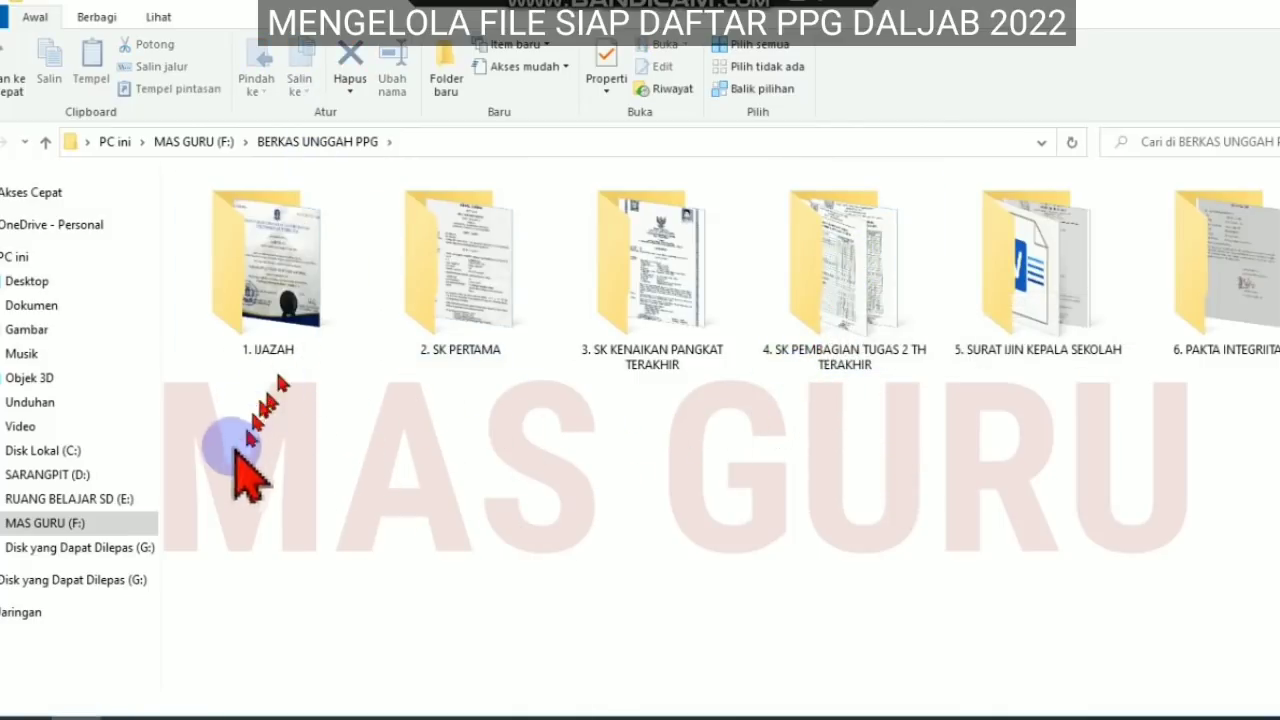
left_click(210, 142)
double_click(918, 262)
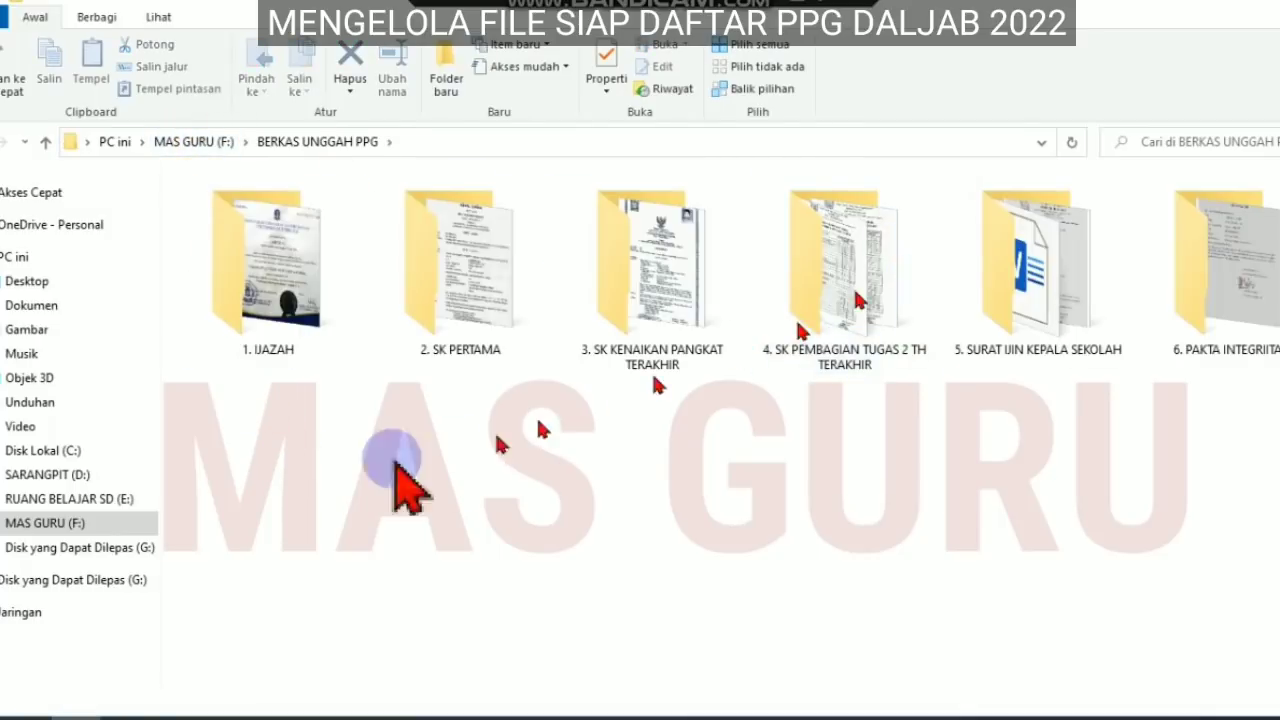
left_click_drag(240, 408, 1240, 190)
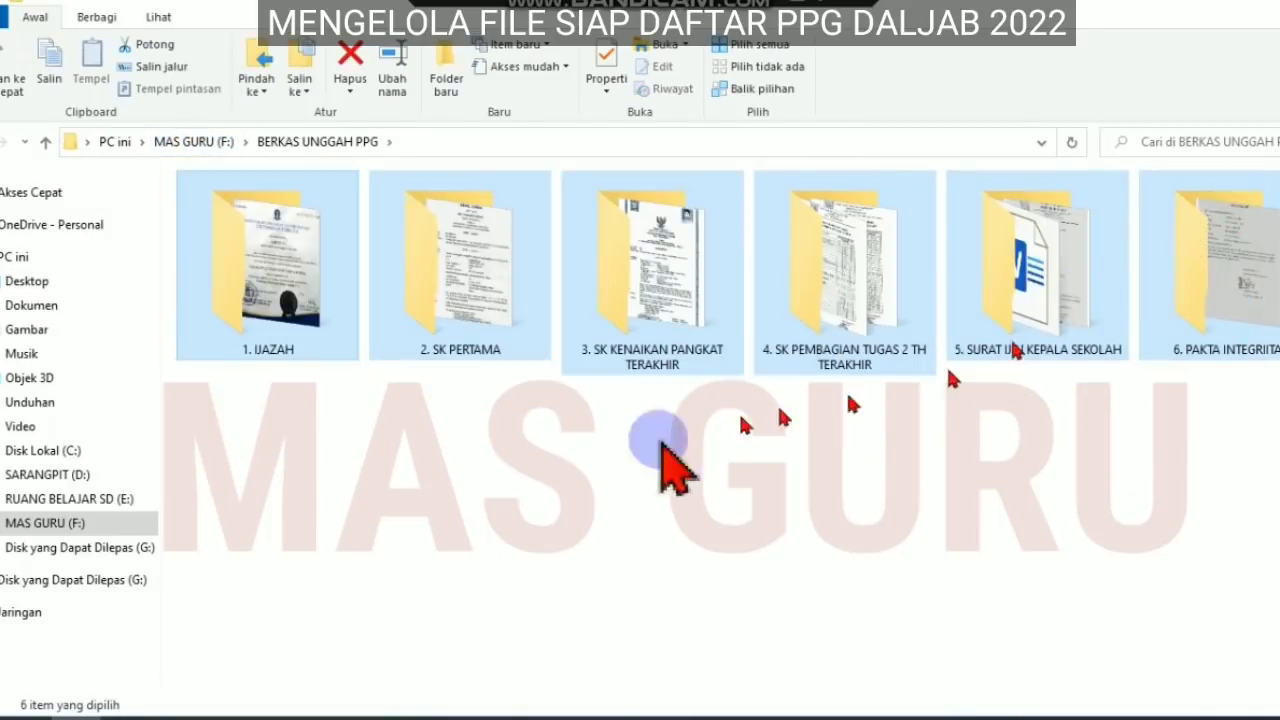
left_click(377, 455)
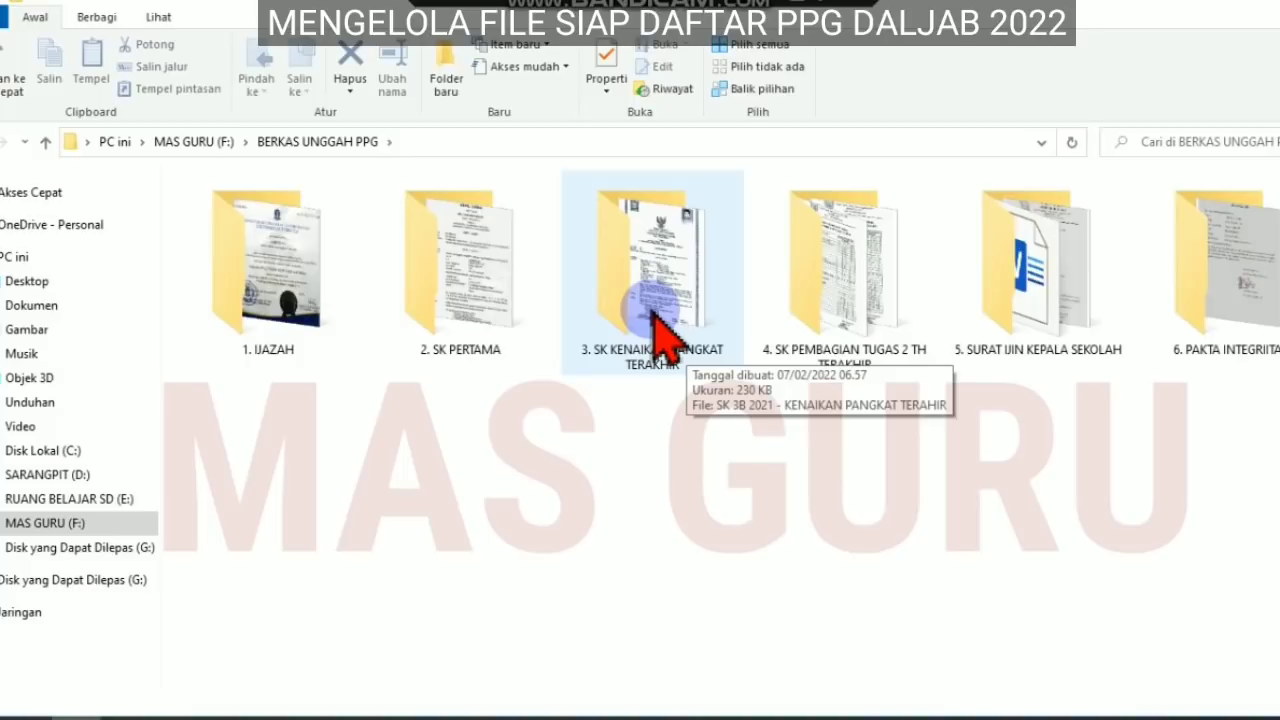
Review the task assignment, principal's permission letter and integrity pact folders one by one, ending with the task assignment folder.
left_click_drag(832, 428, 868, 250)
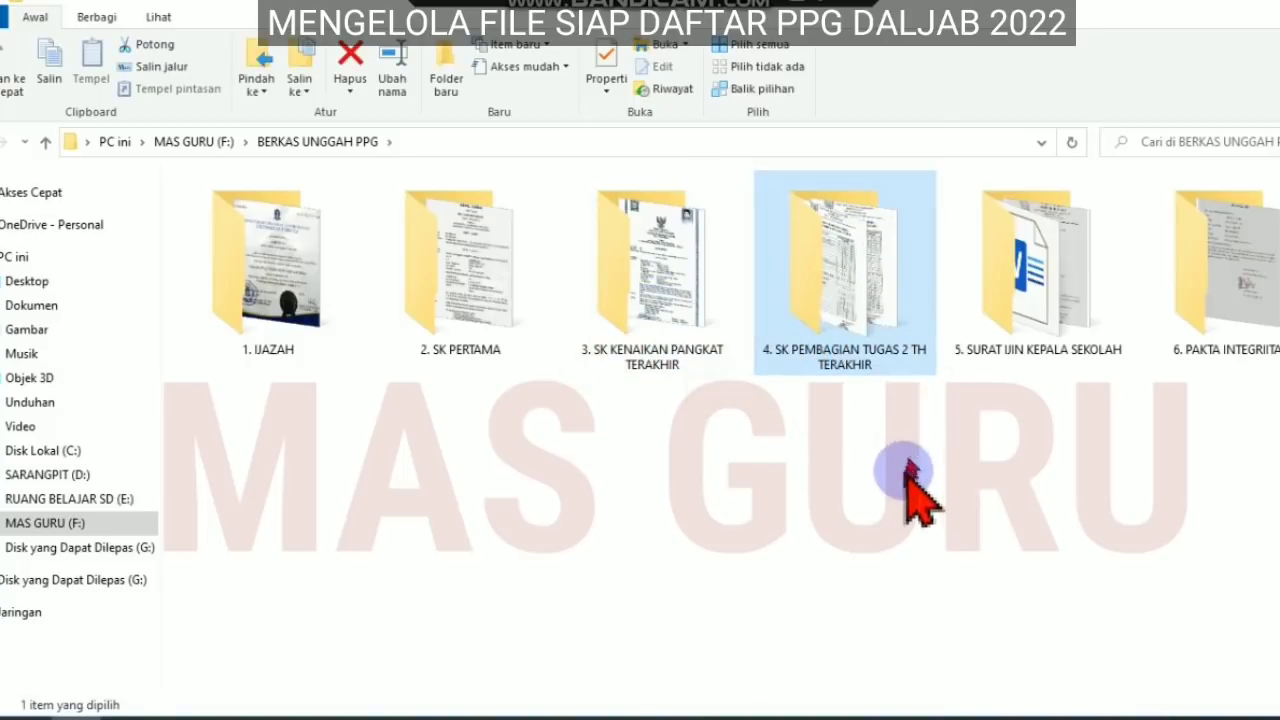
left_click(875, 405)
left_click(990, 250)
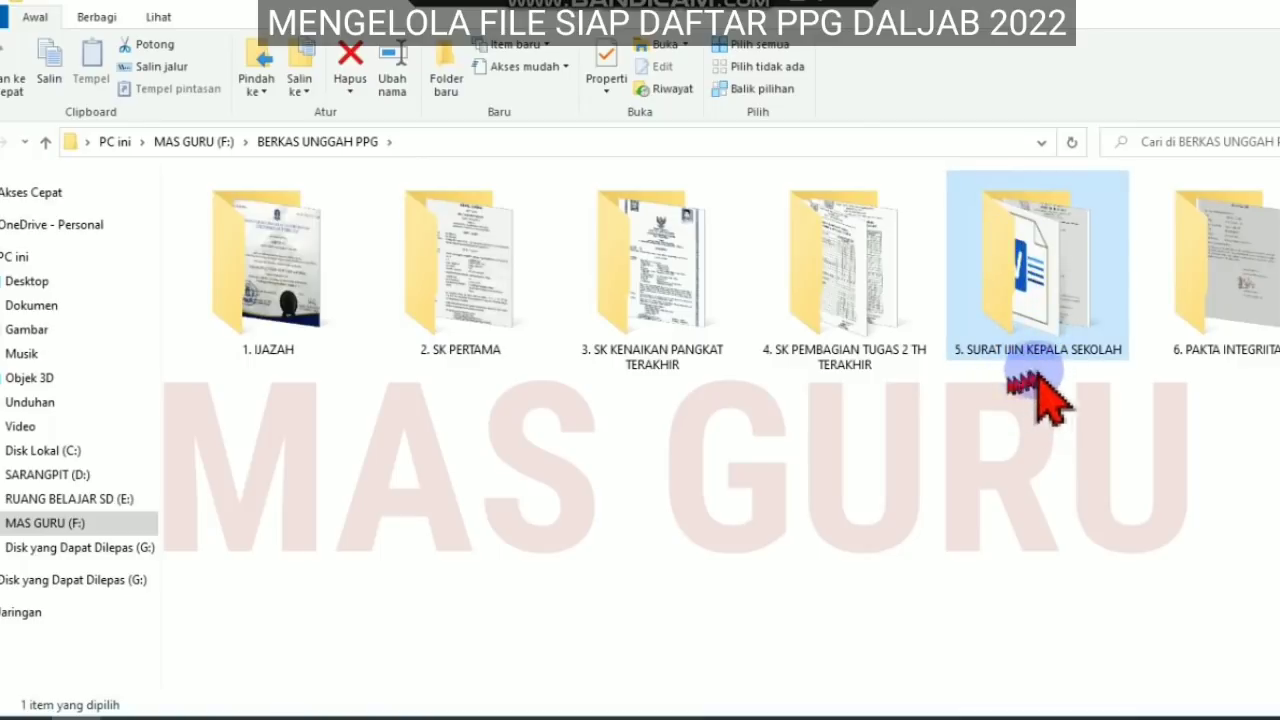
left_click_drag(1203, 380, 1236, 264)
left_click(1203, 403)
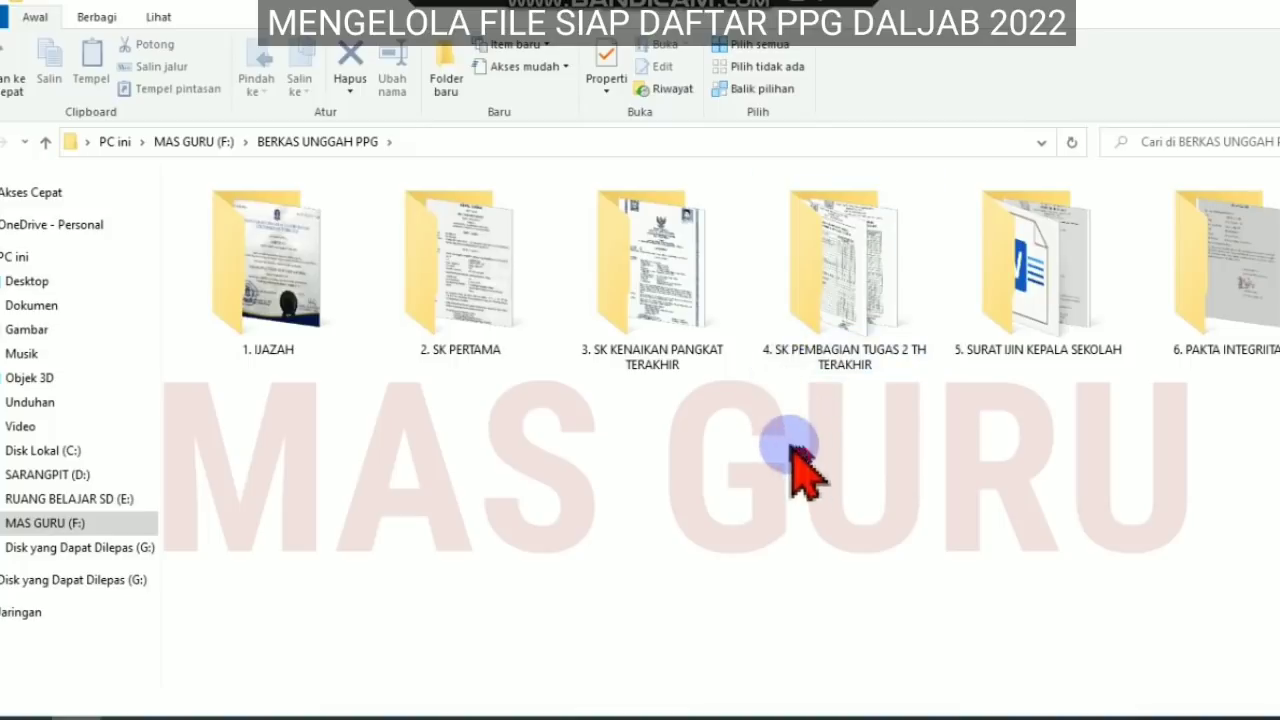
left_click(837, 249)
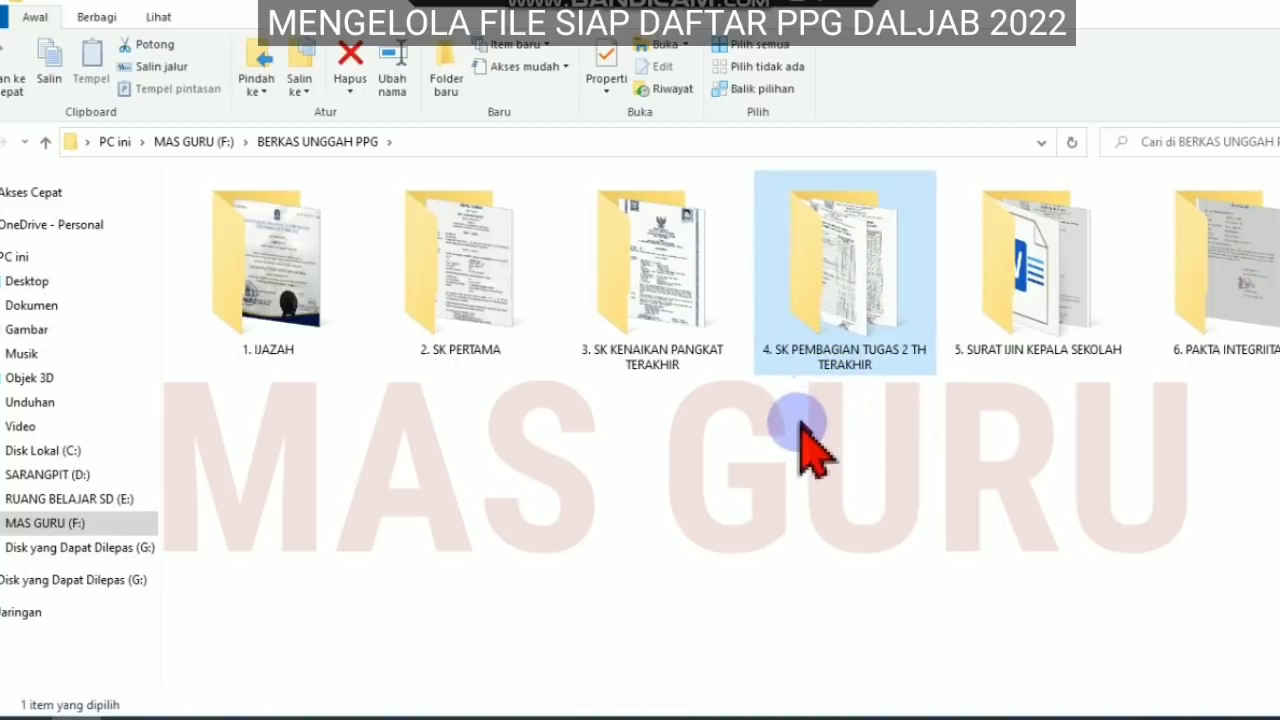
left_click(771, 469)
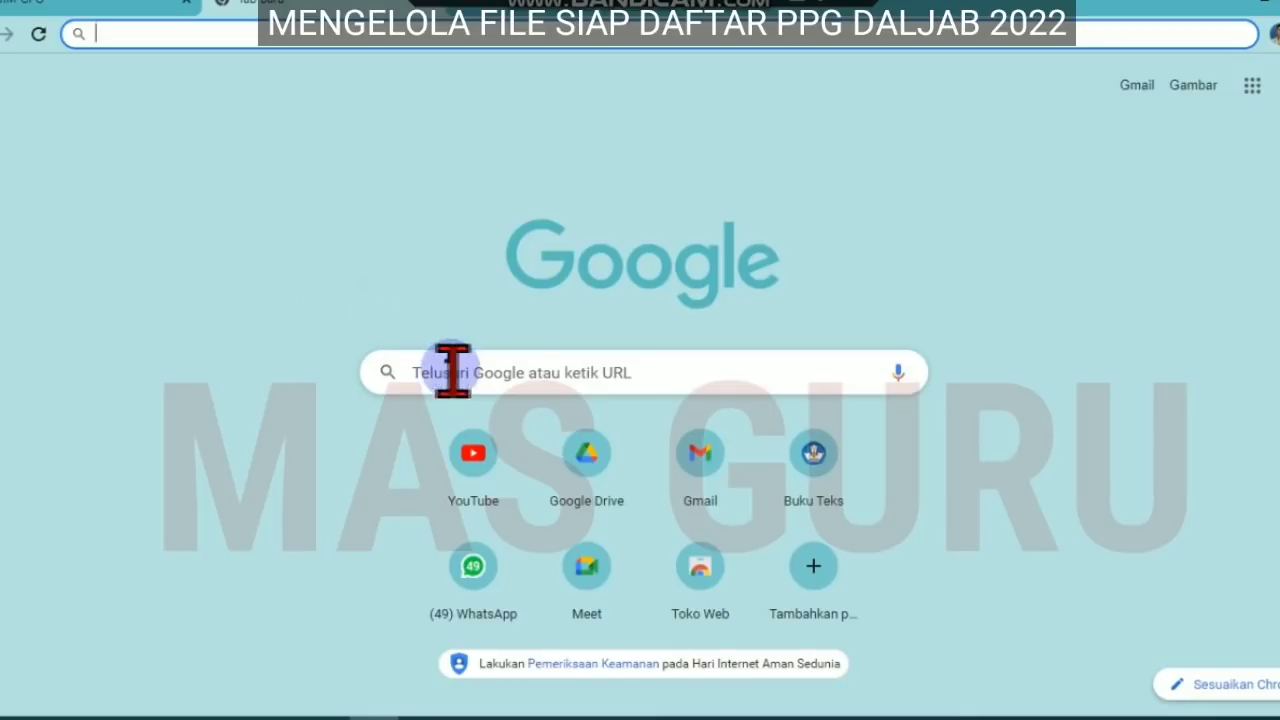
Switch to Chrome, search Google for "menggabungkan pdf" and open the Smallpdf merging page.
left_click(455, 375)
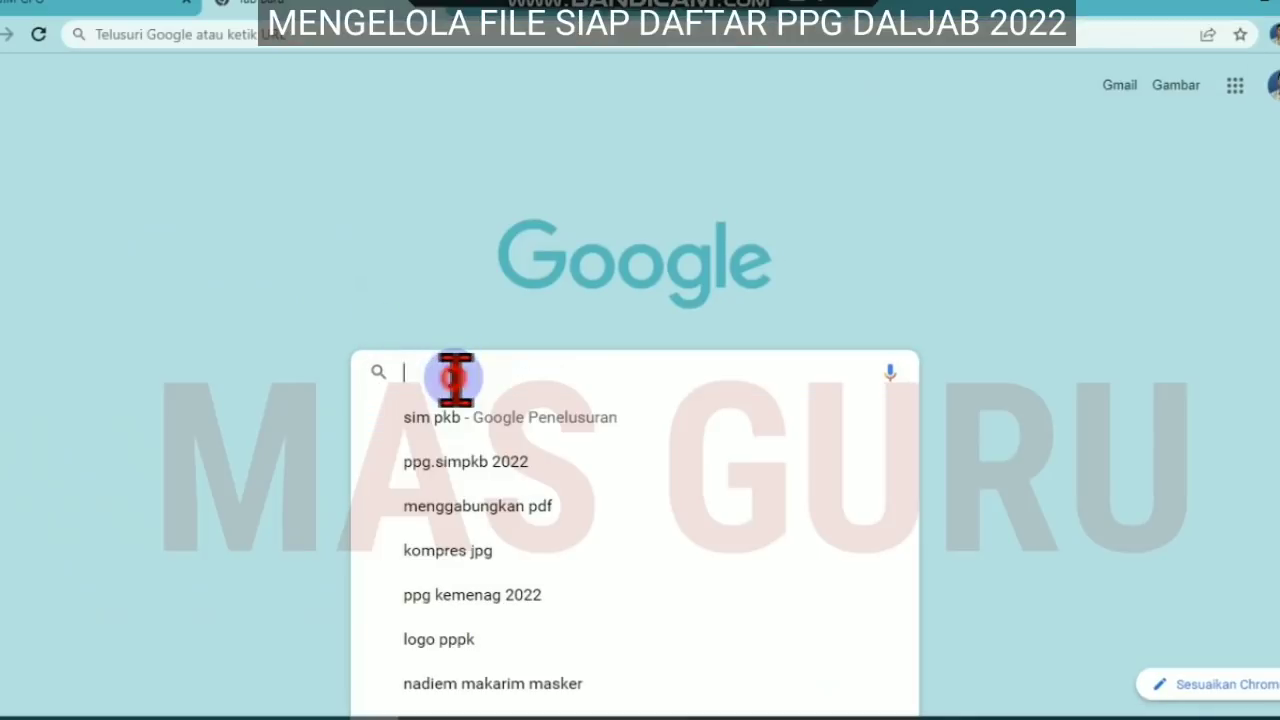
type("menggabung")
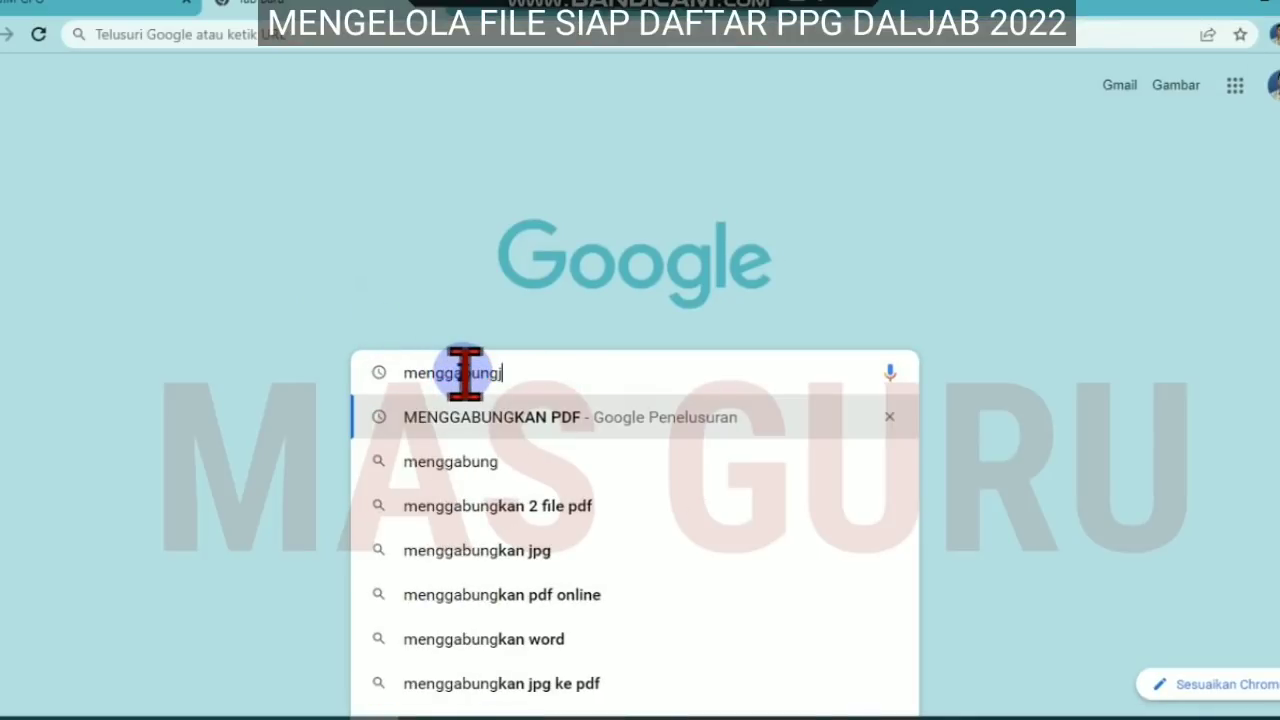
type("kan p")
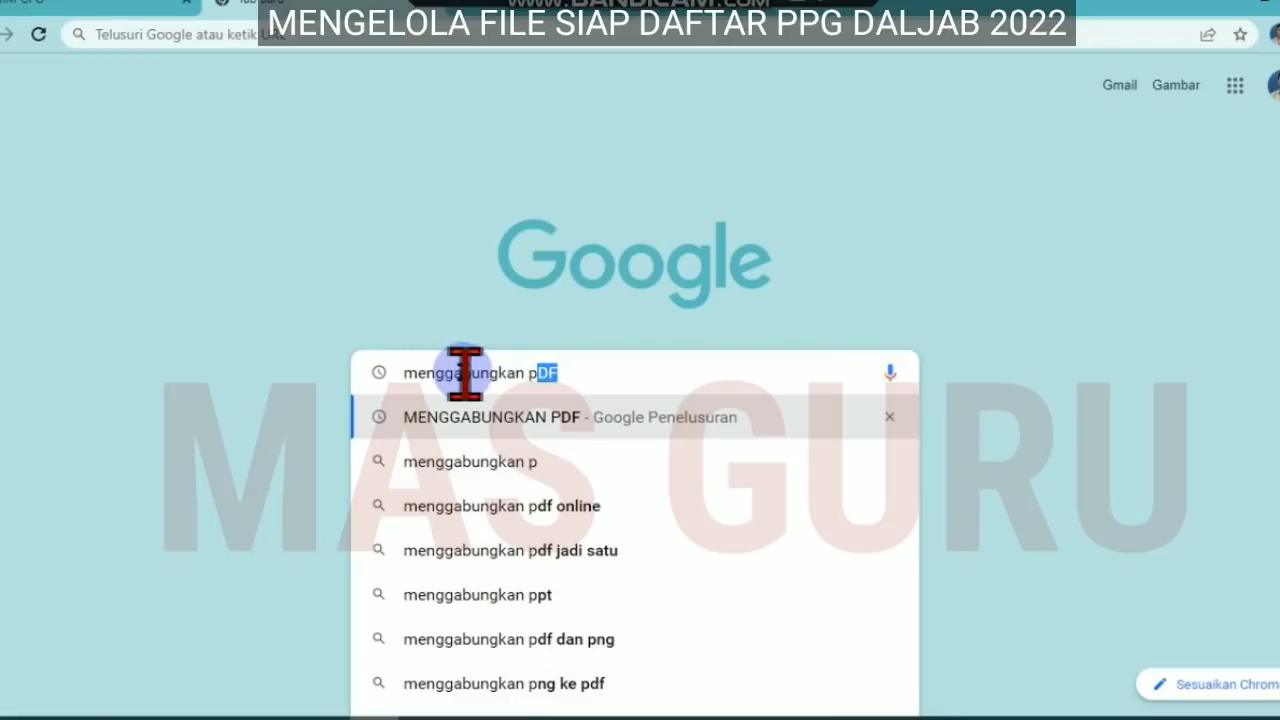
type("df")
left_click(468, 405)
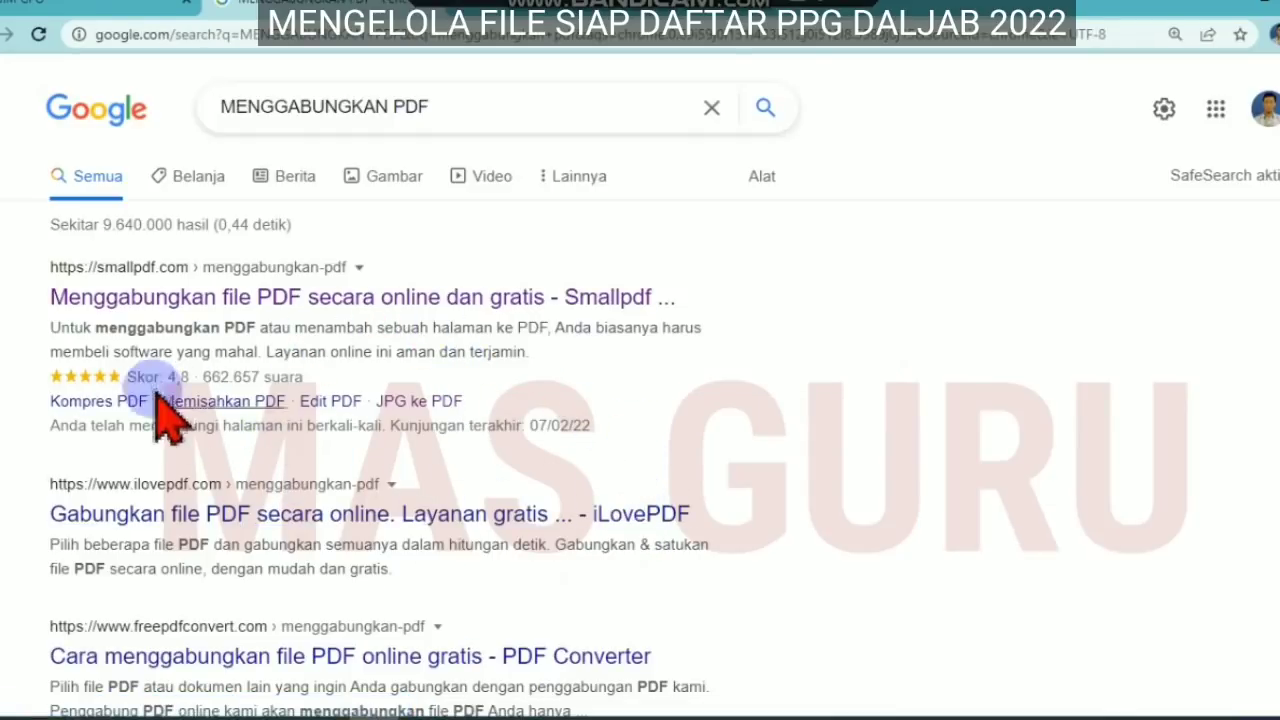
left_click(148, 300)
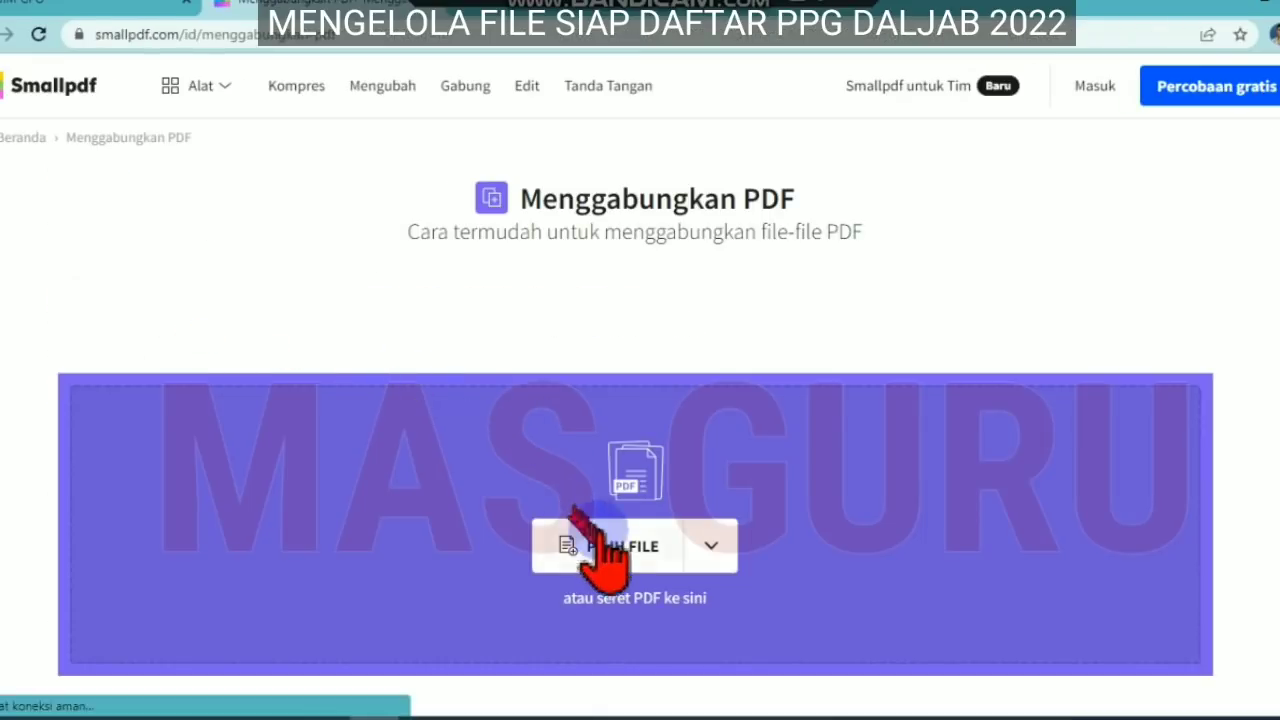
Upload the files SK pembagian tugas 1 to 4 from the task assignment folder for merging.
left_click(612, 546)
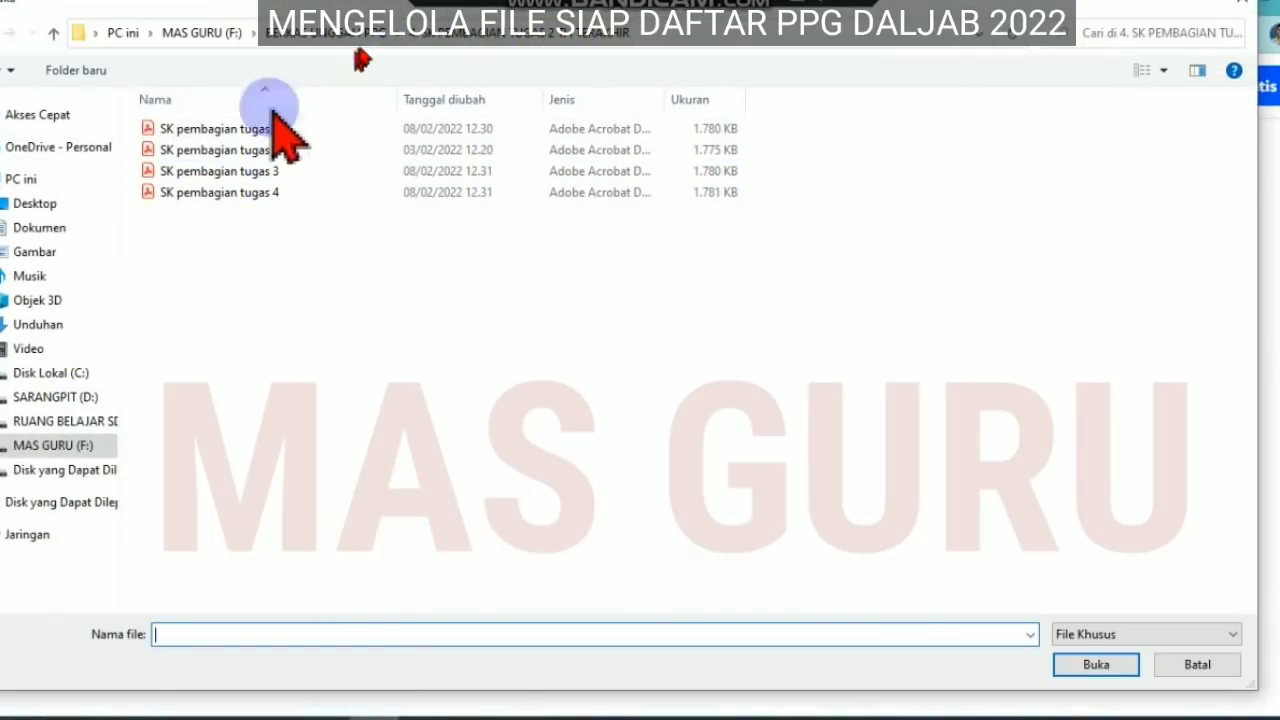
left_click(228, 130)
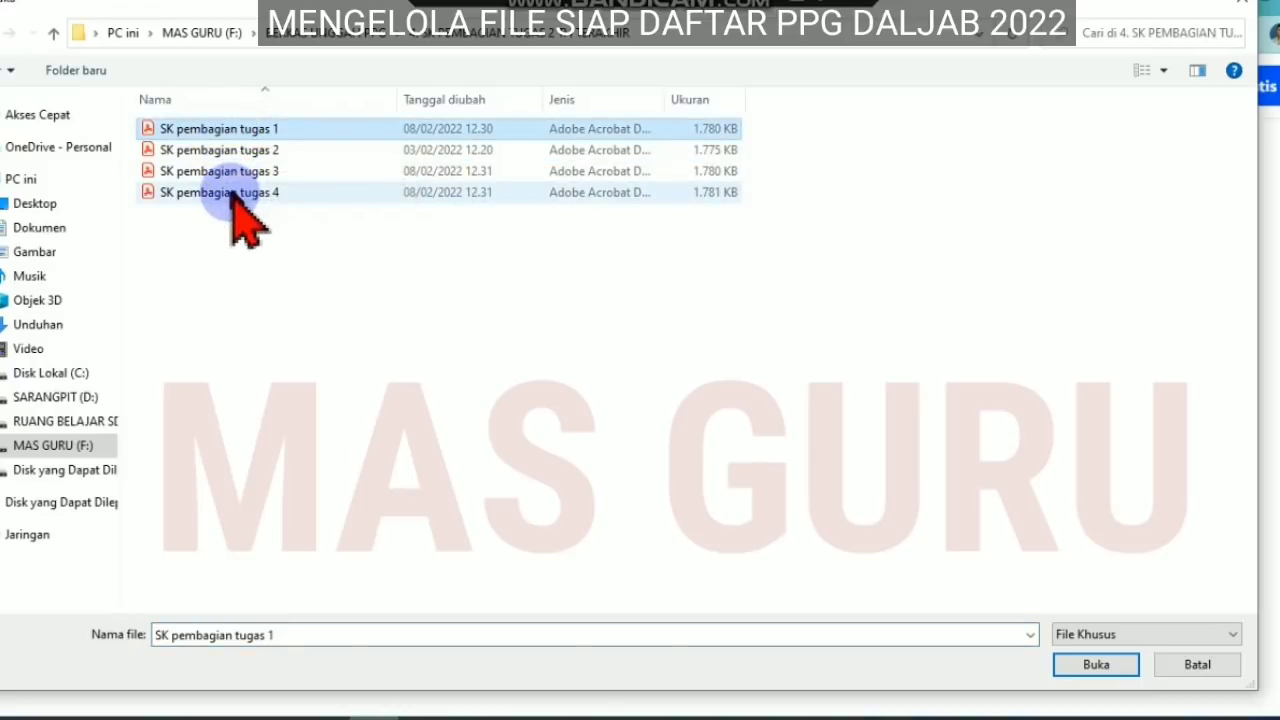
left_click(230, 192, "shift")
left_click(1096, 665)
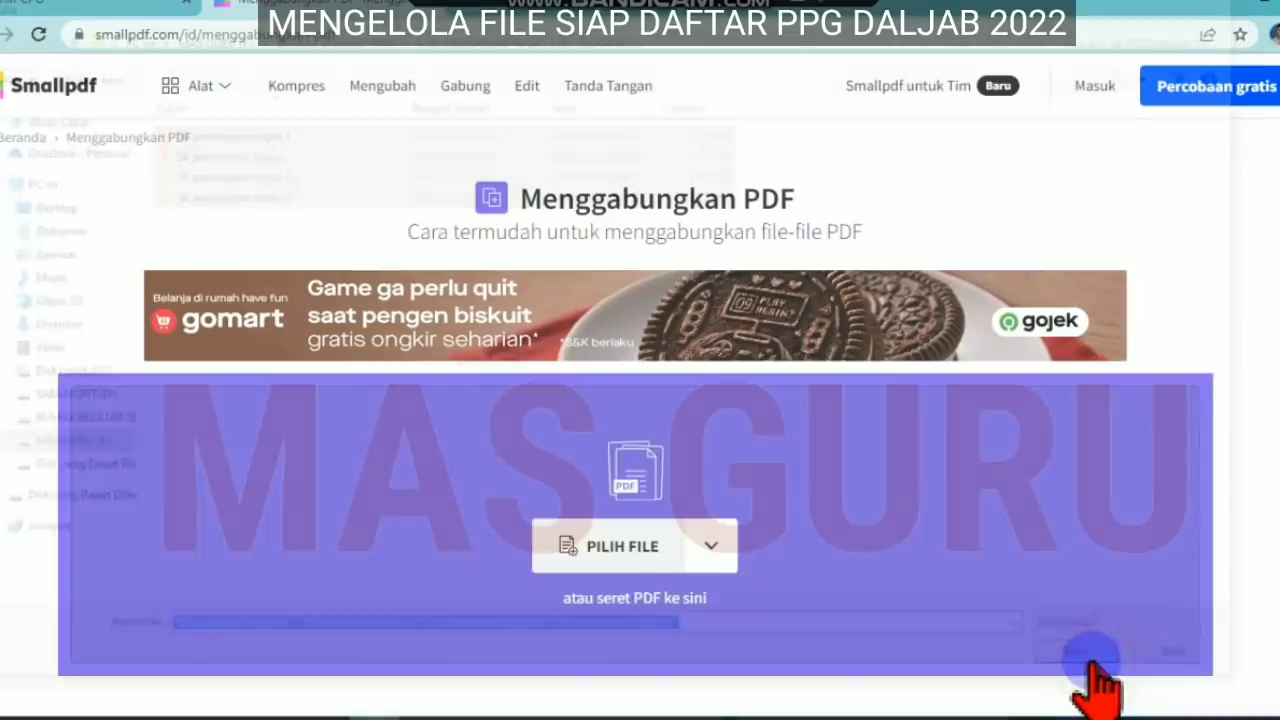
Choose the "Gabungkan file" mode and merge the four uploaded PDFs in their current order.
scroll(780, 505, "down", 3)
scroll(780, 505, "up", 3)
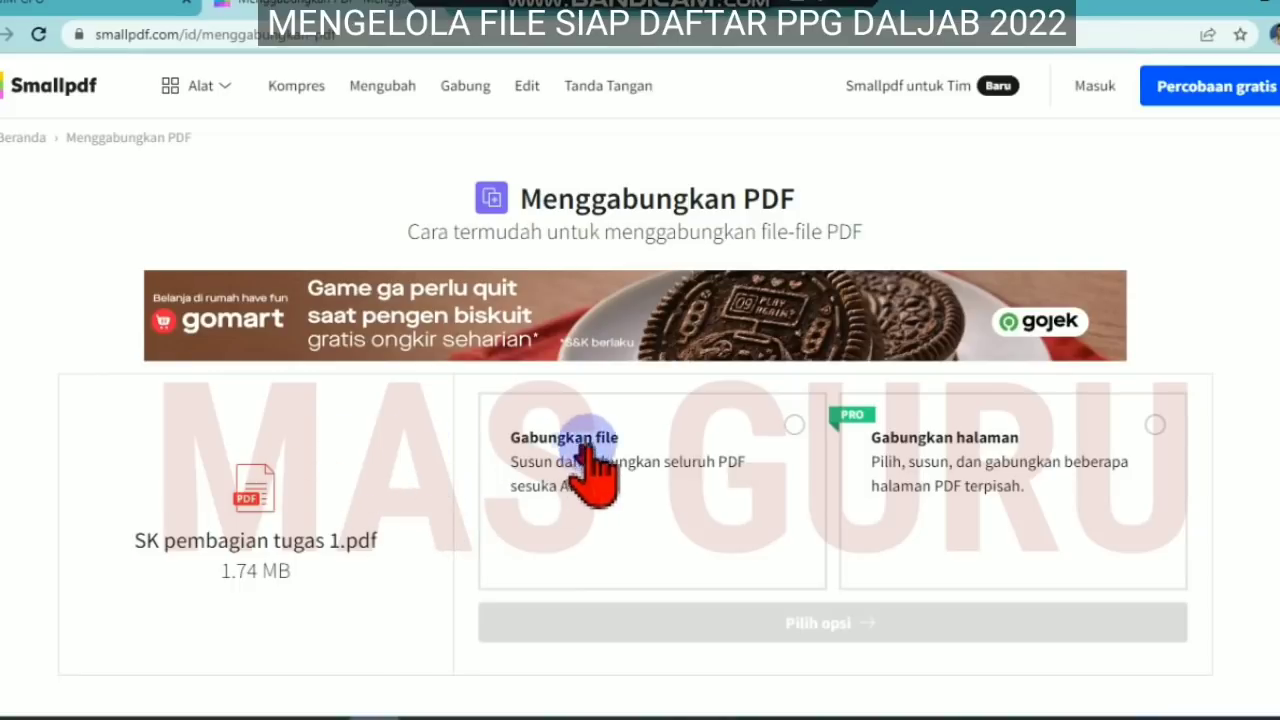
left_click(795, 425)
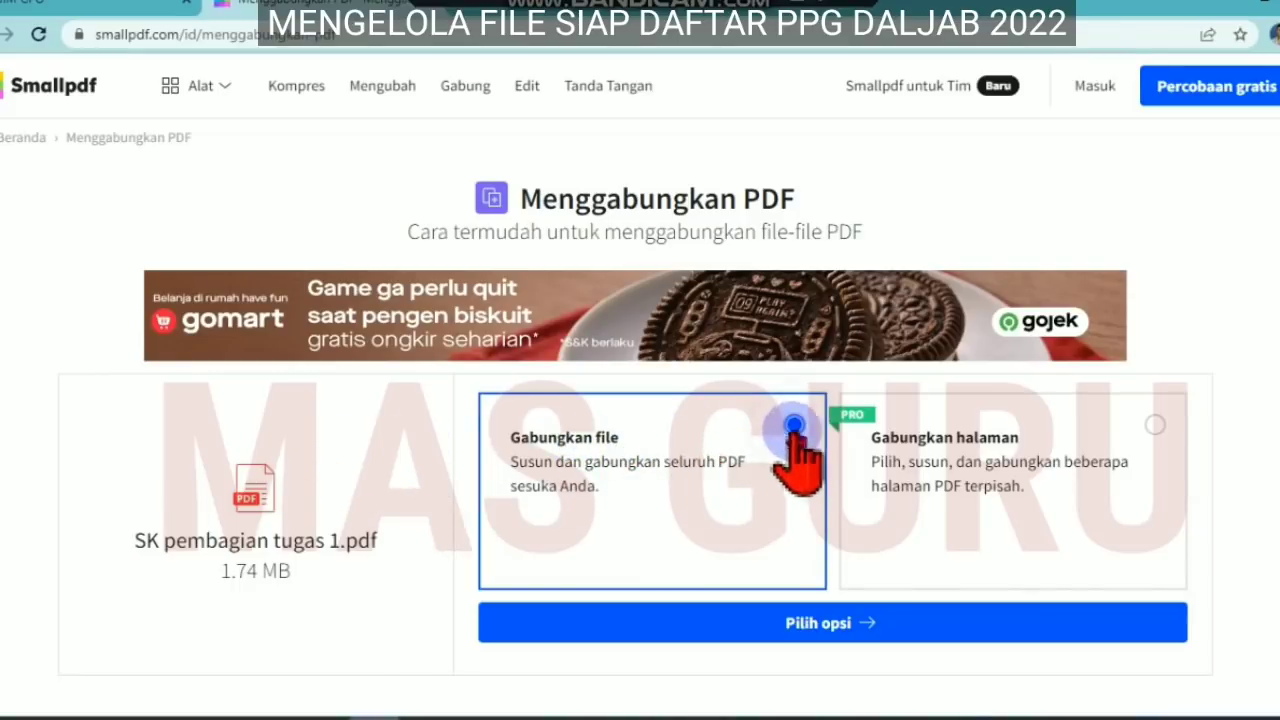
left_click(832, 622)
scroll(900, 580, "down", 3)
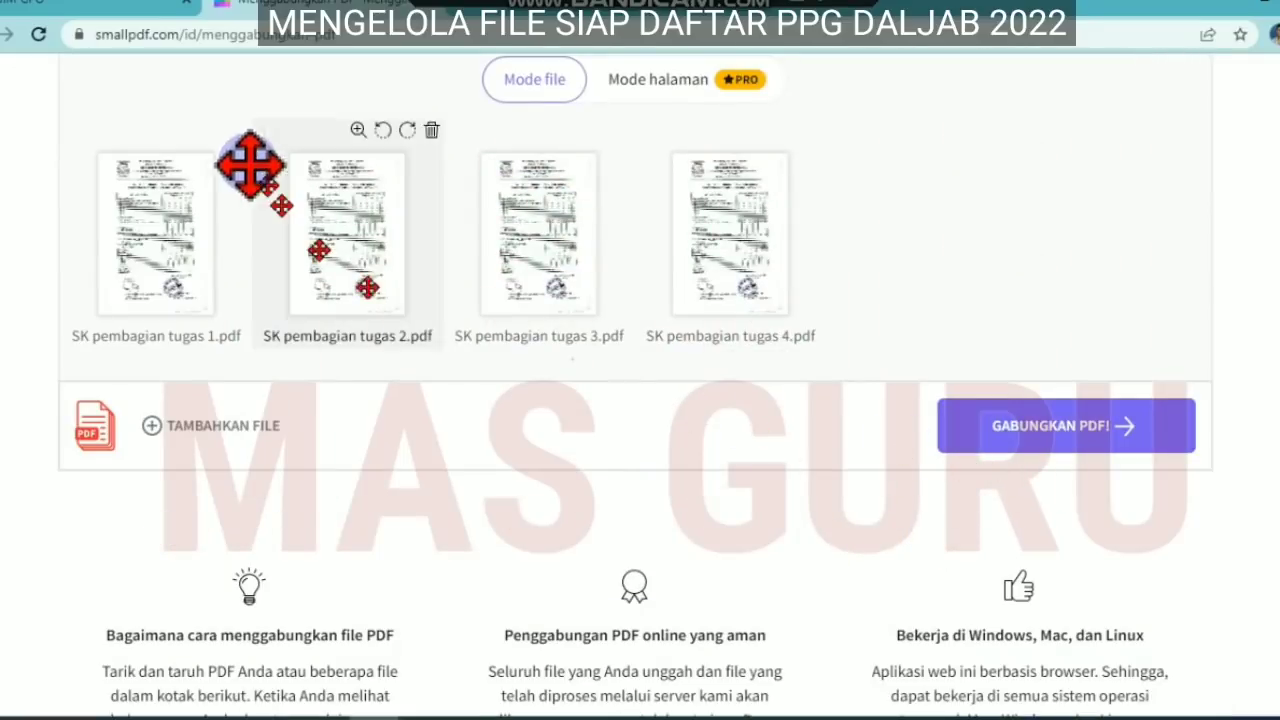
left_click(1010, 435)
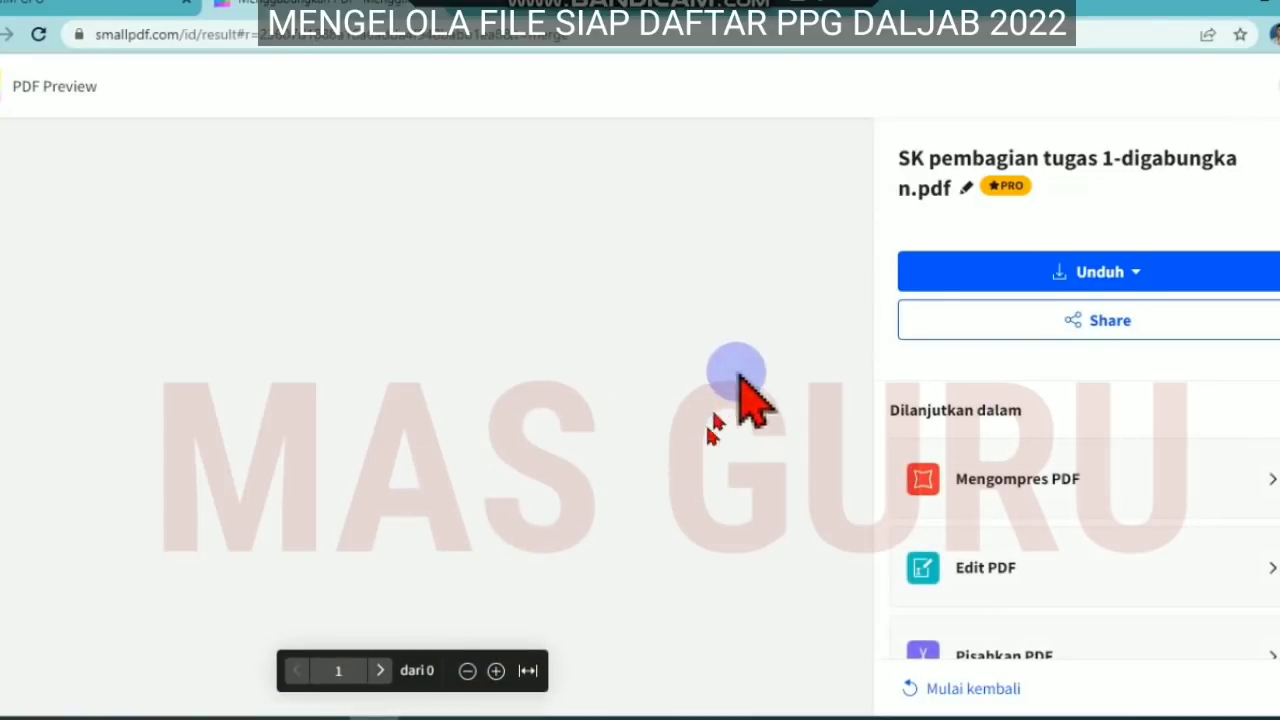
Download the merged SK pembagian tugas PDF to the device.
left_click(1067, 272)
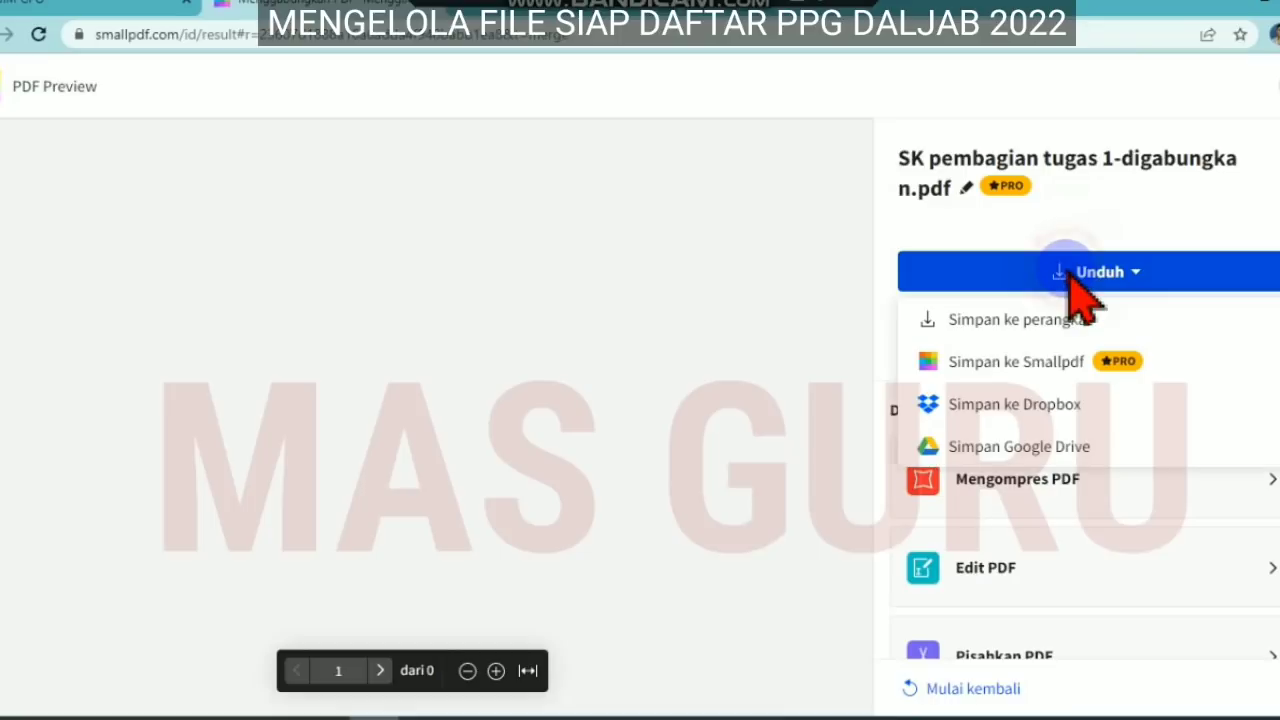
left_click(983, 322)
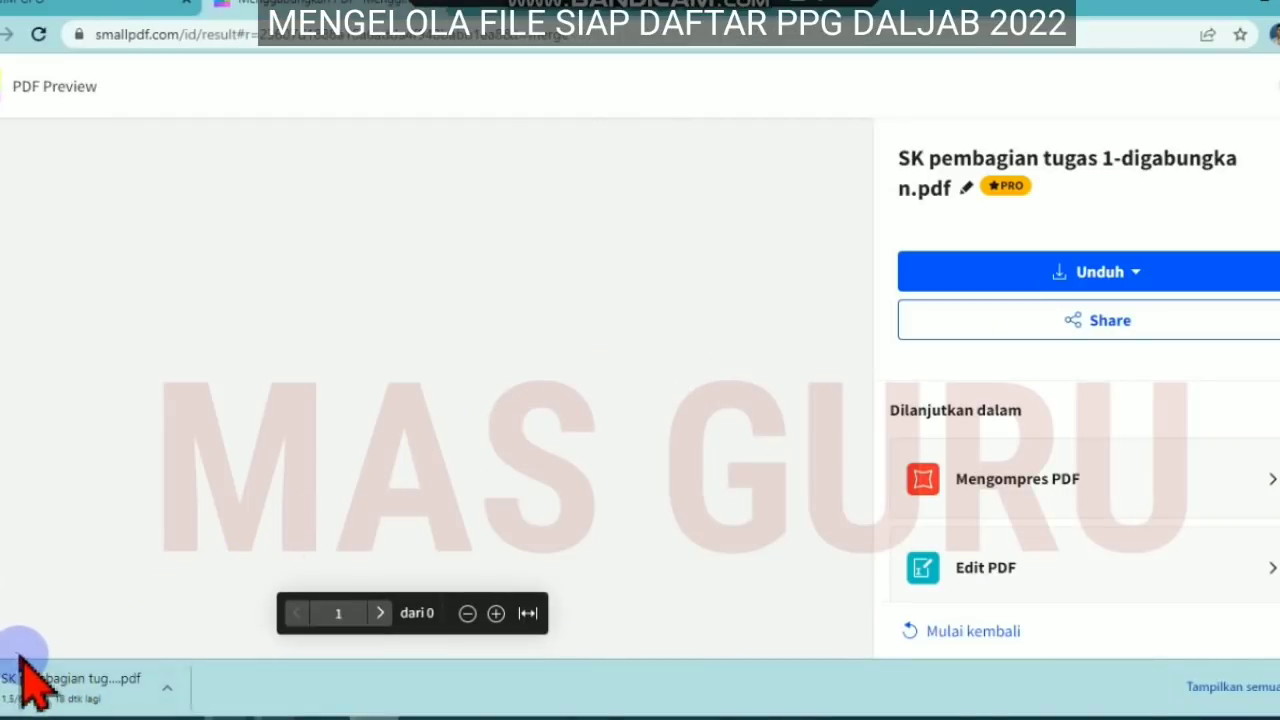
left_click(140, 684)
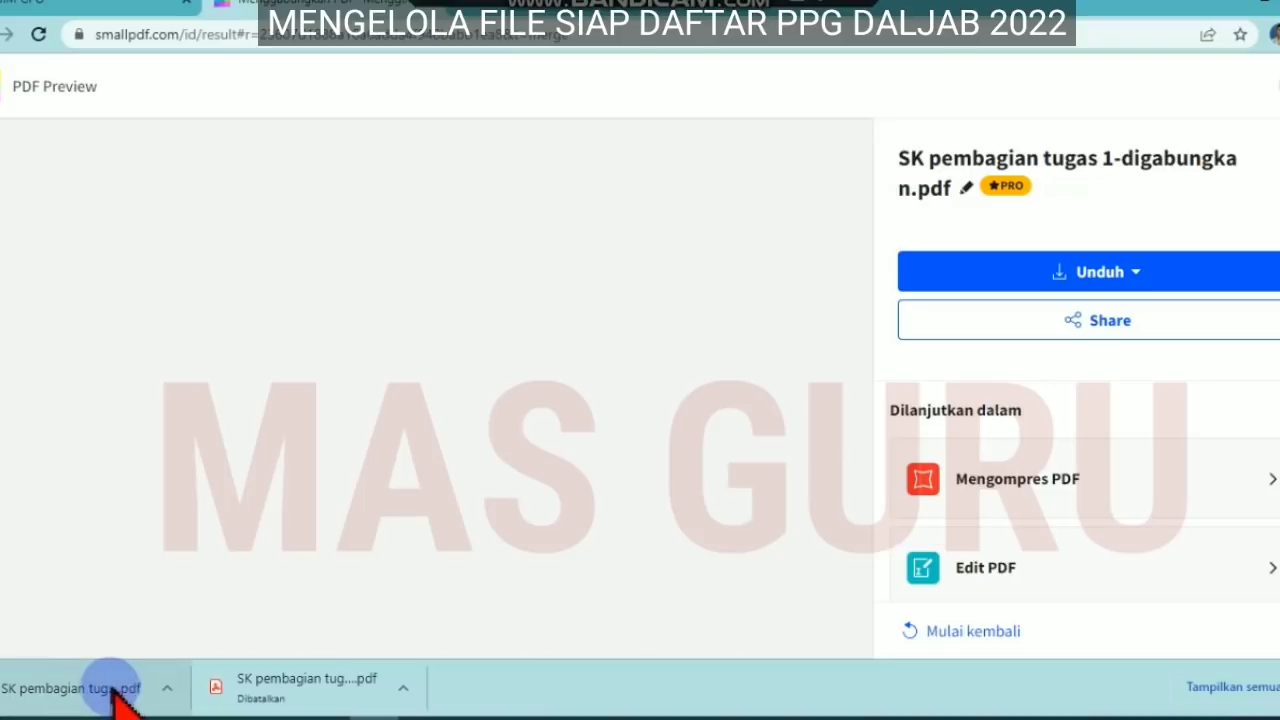
left_click(166, 688)
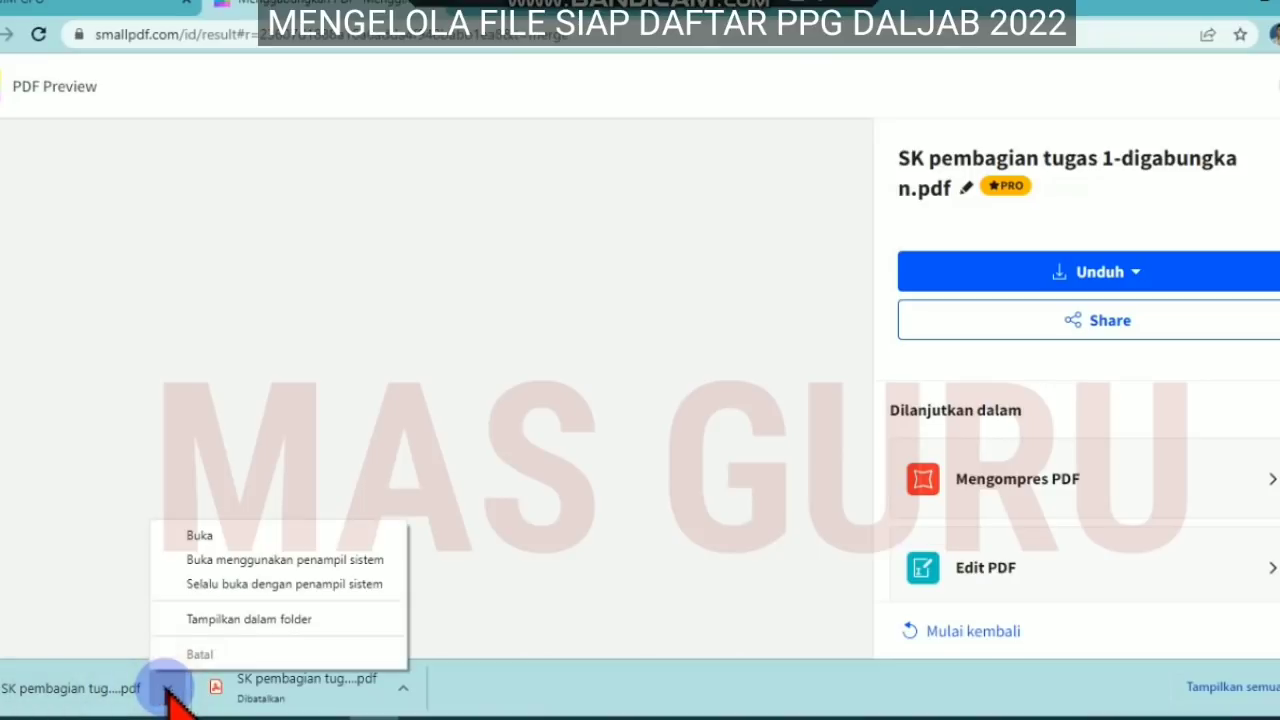
left_click(80, 606)
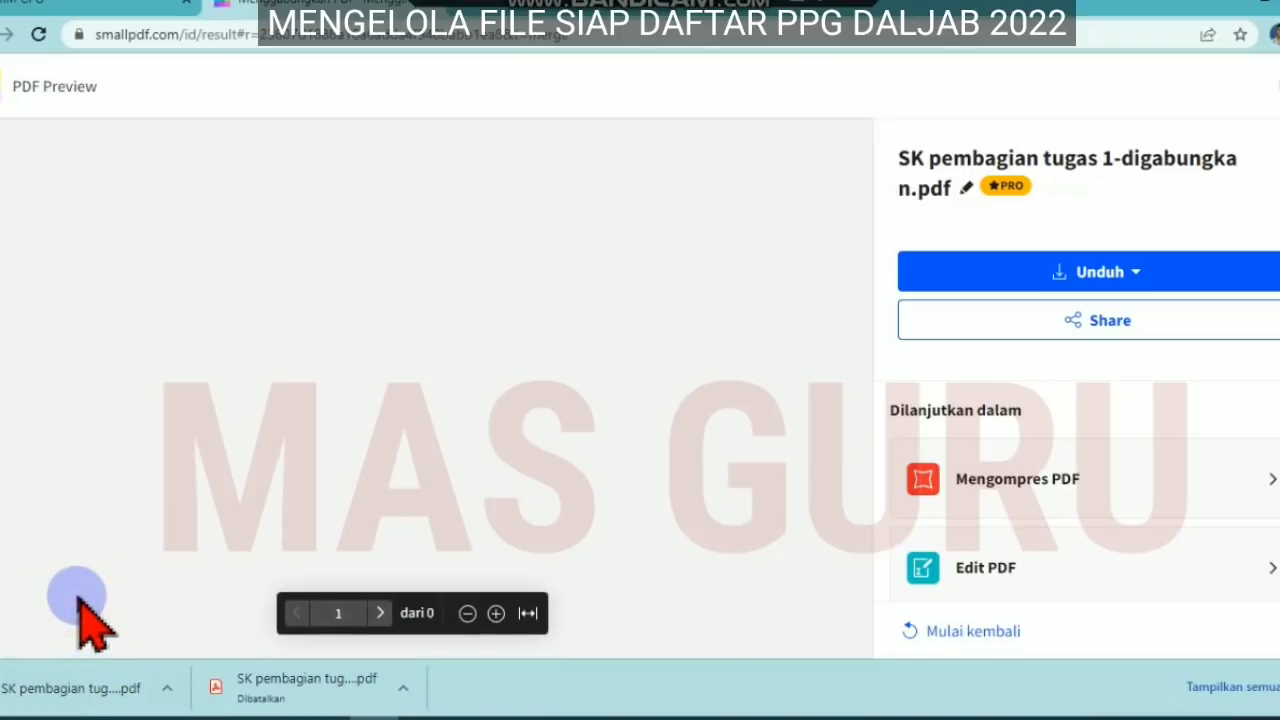
Search Google for "kompres pdf" and open the iLovePDF compression page.
left_click(356, 36)
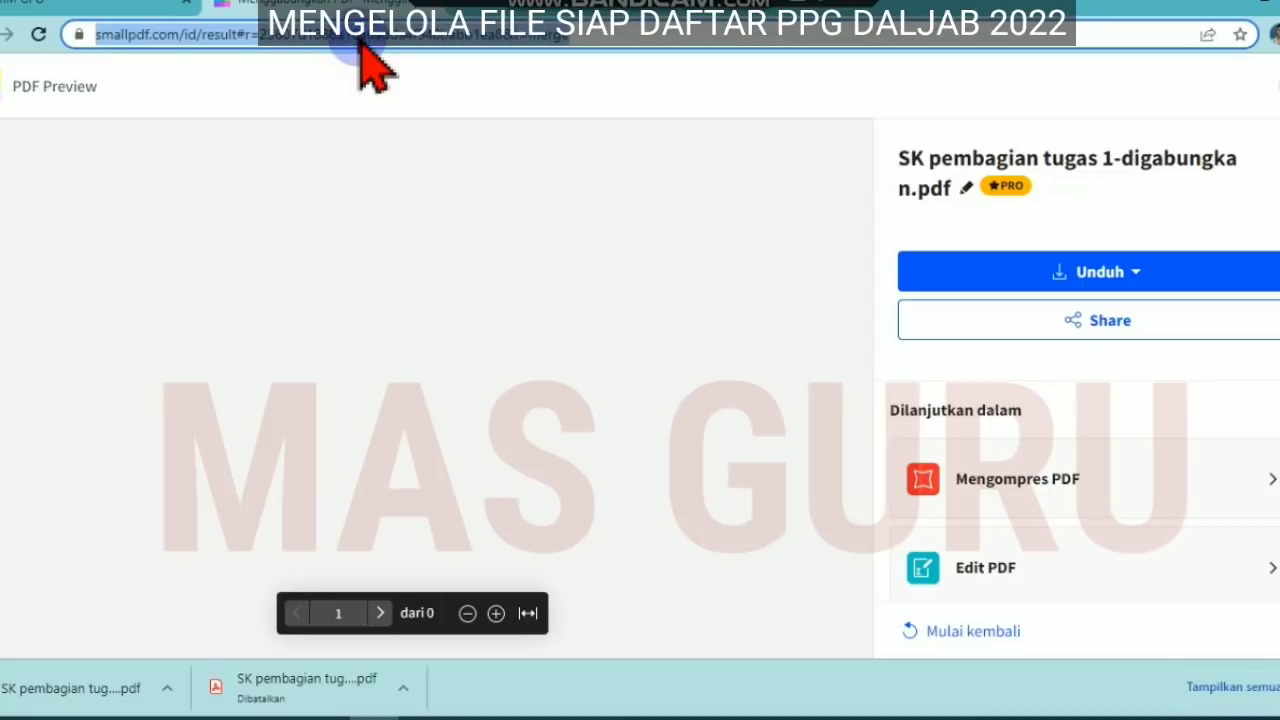
type("kompres")
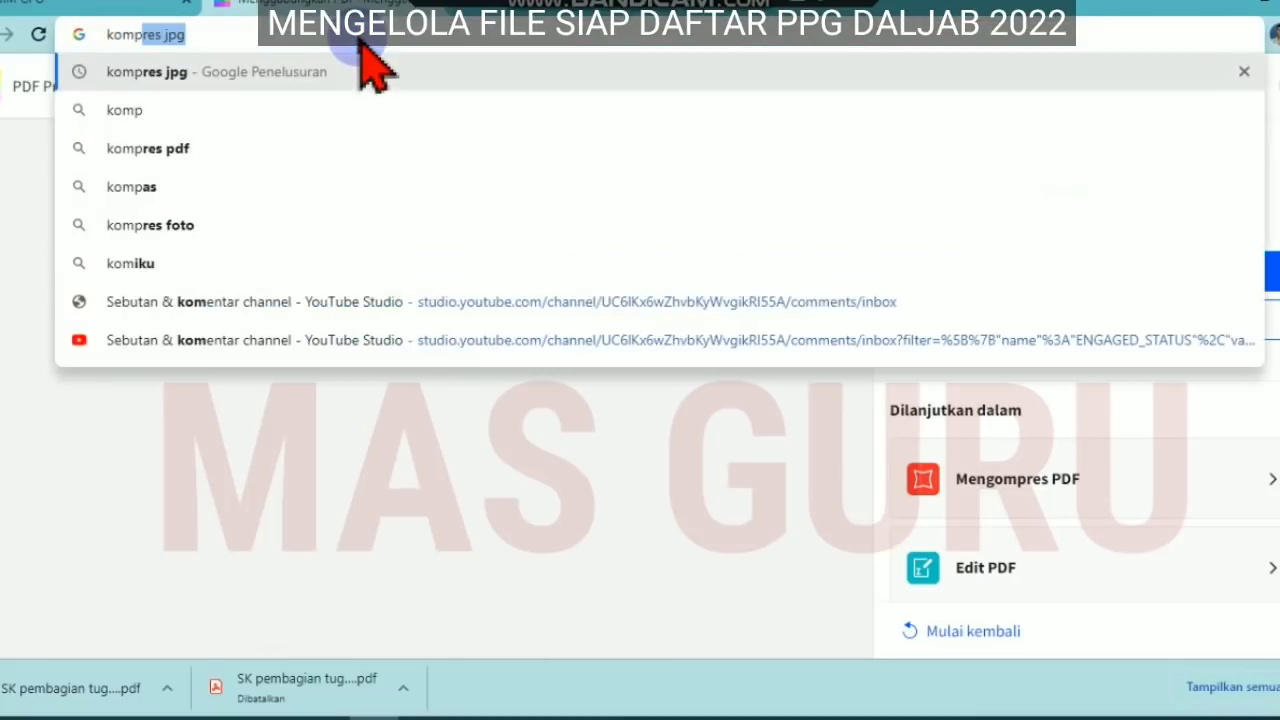
type(" pdf")
key("Return")
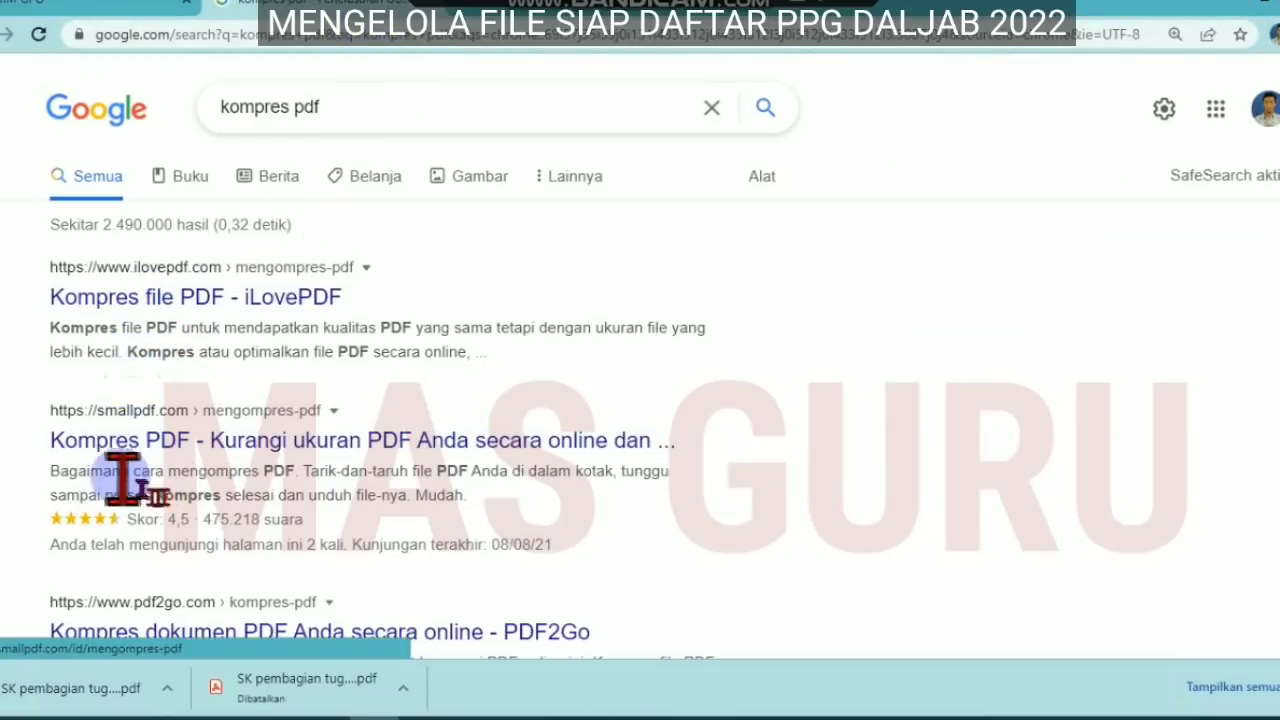
left_click(128, 300)
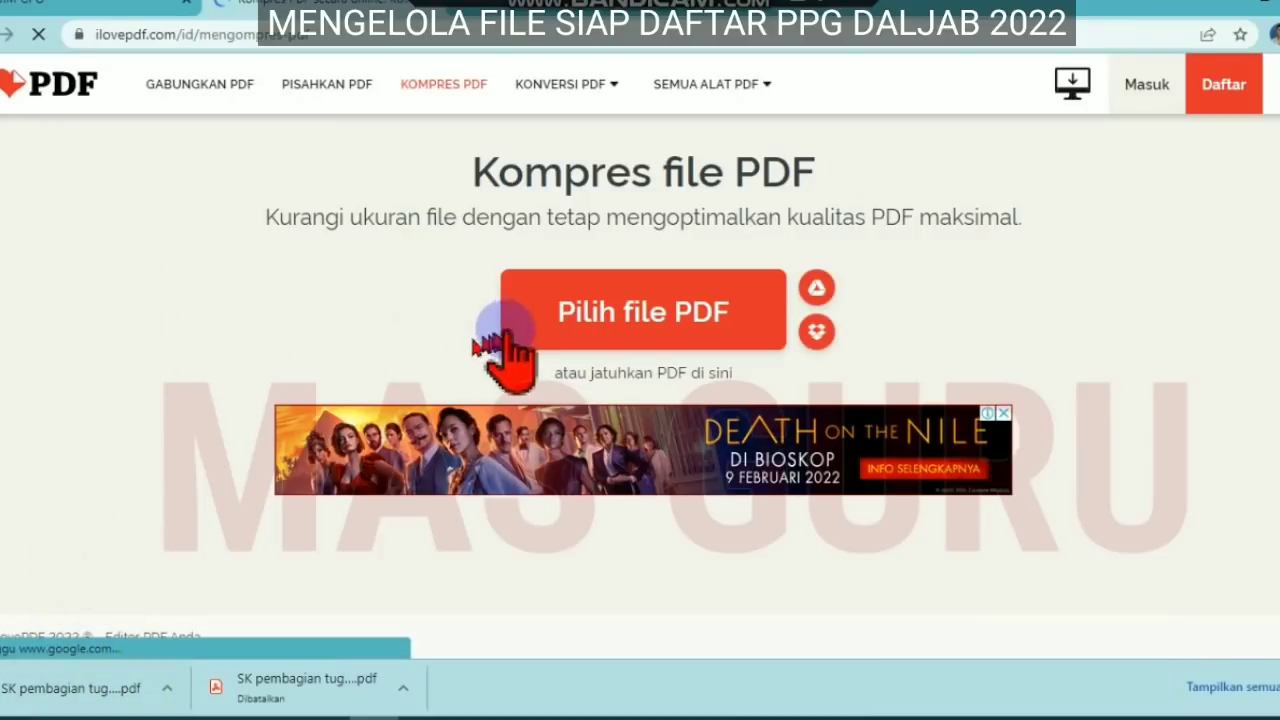
Upload the newest merged SK pembagian tugas PDF from the Unduhan folder and compress it.
left_click(638, 322)
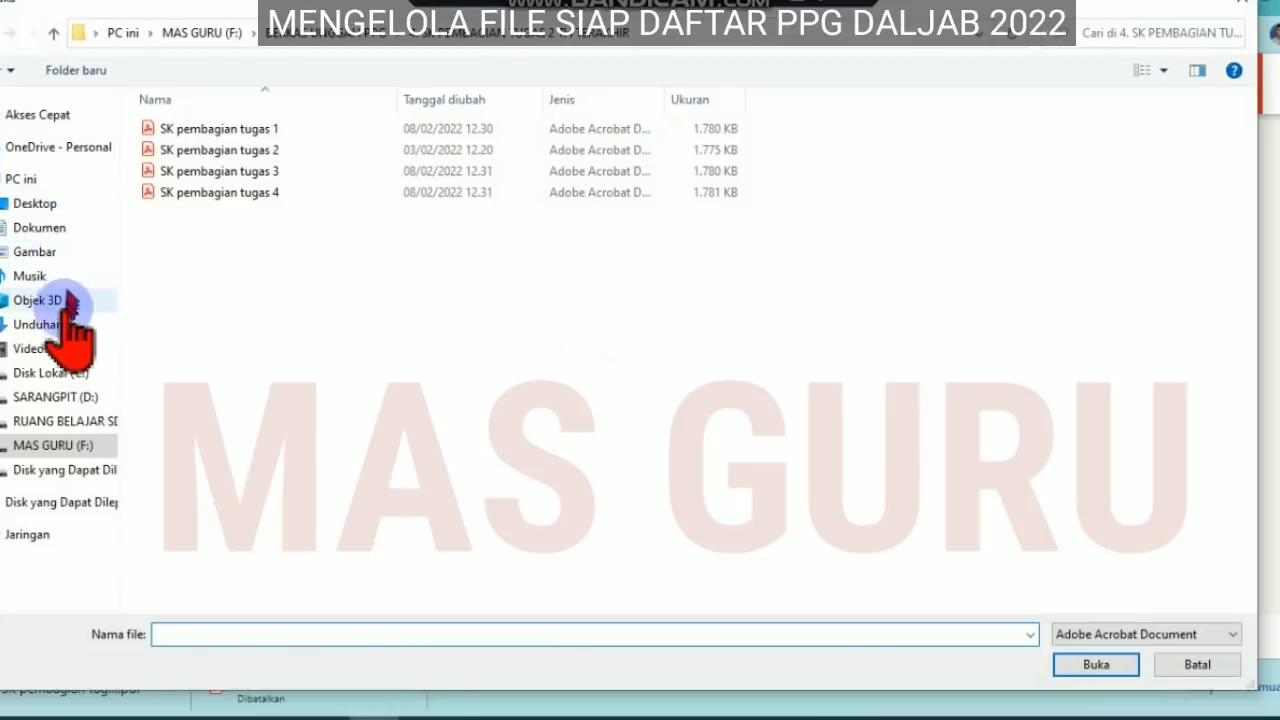
left_click(52, 322)
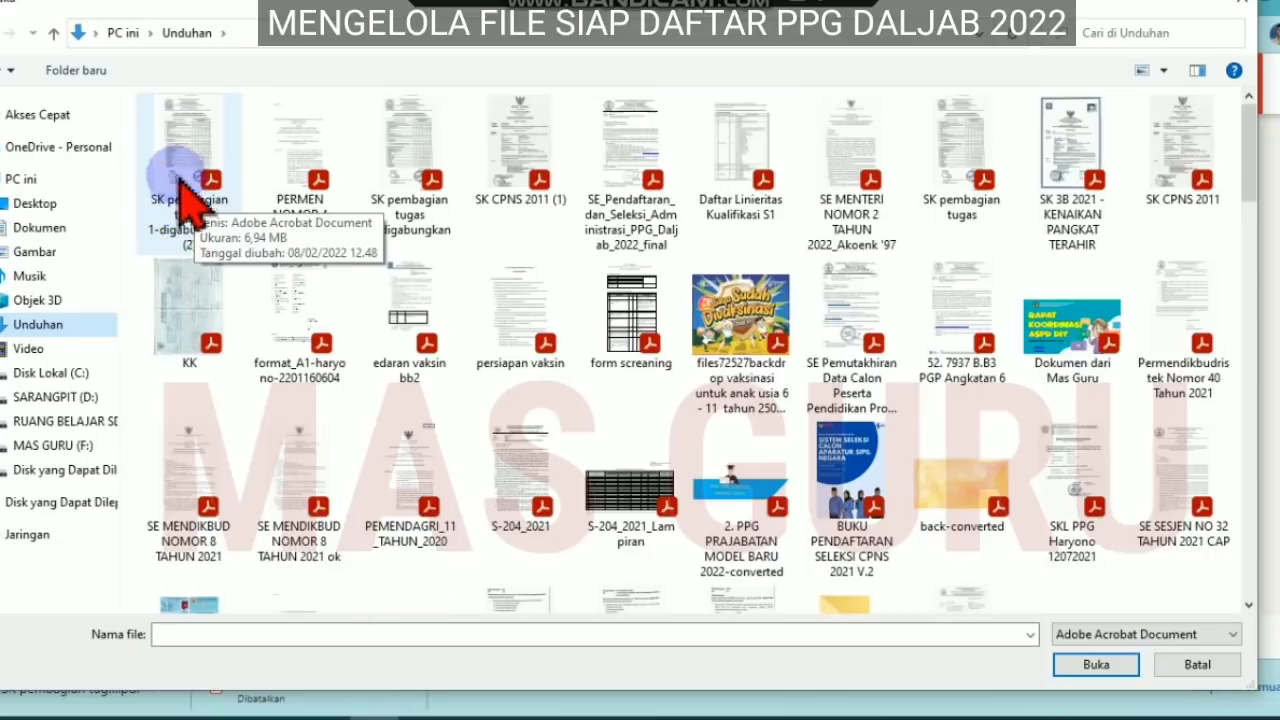
left_click(185, 205)
left_click(1096, 664)
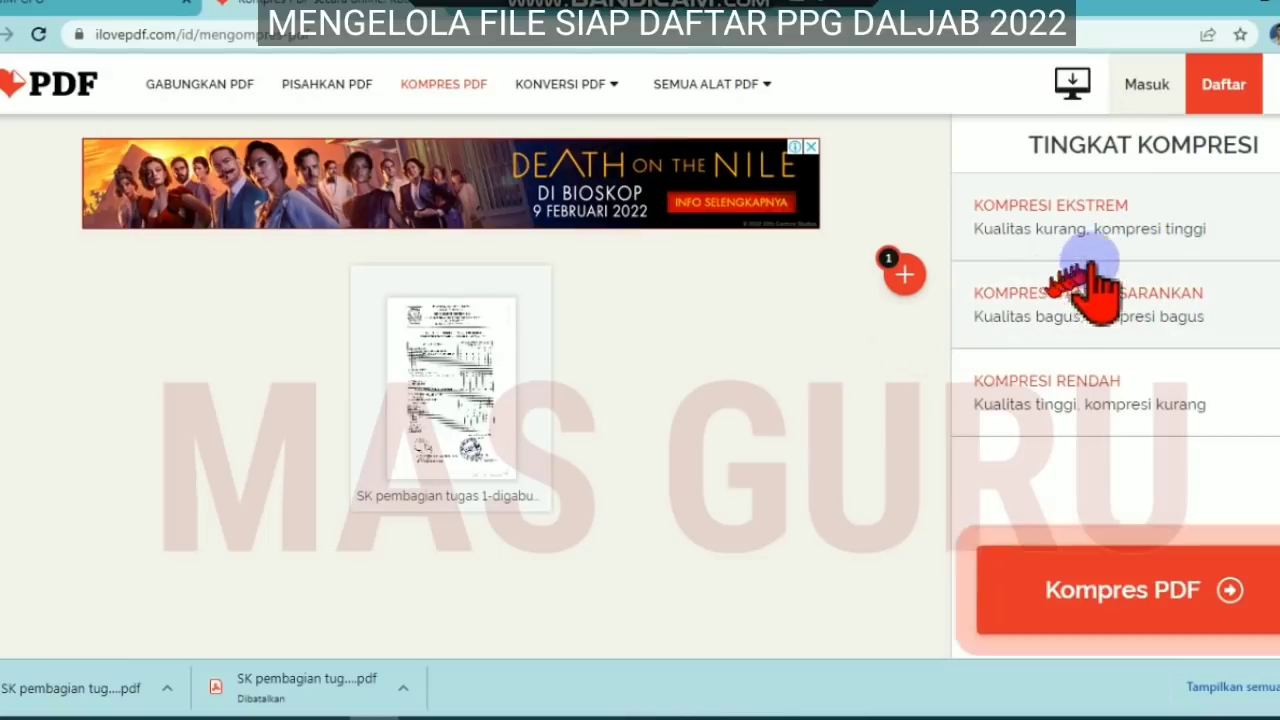
left_click(1146, 632)
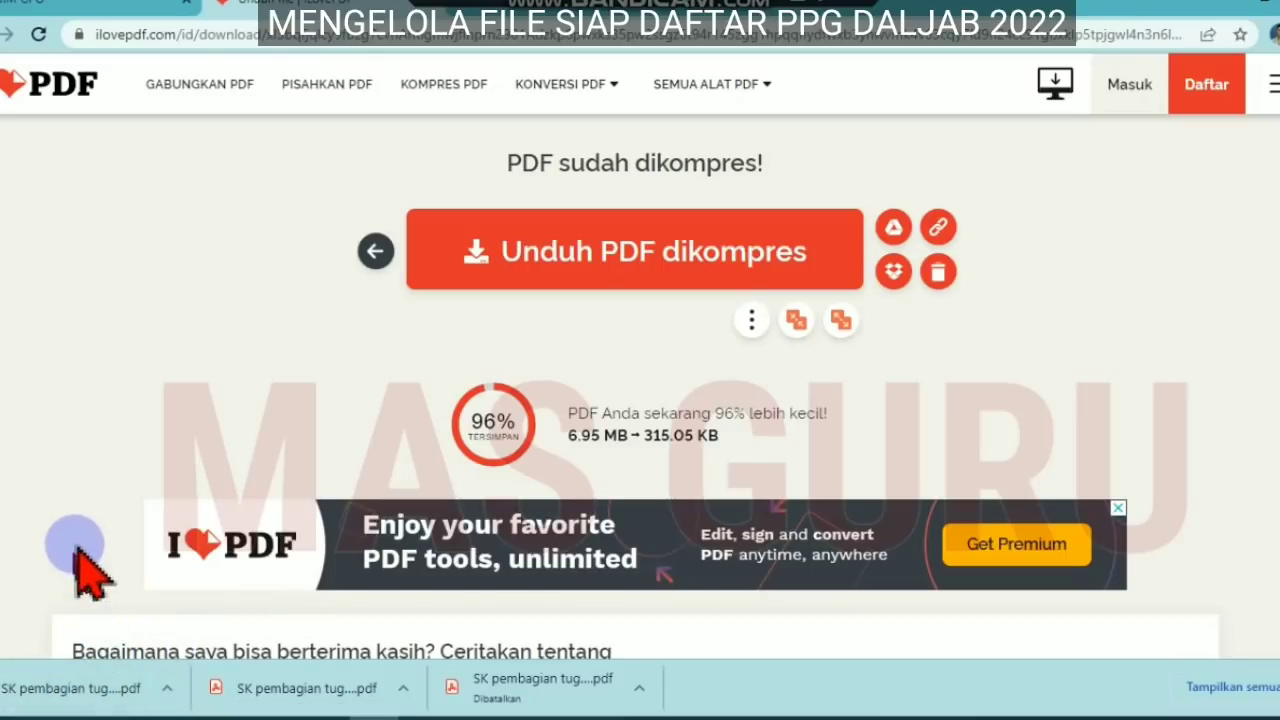
Move the compressed PDF from the Unduhan folder into "4. SK PEMBAGIAN TUGAS 2 TH TERAKHIR" under BERKAS UNGGAH PPG on drive F.
left_click(167, 688)
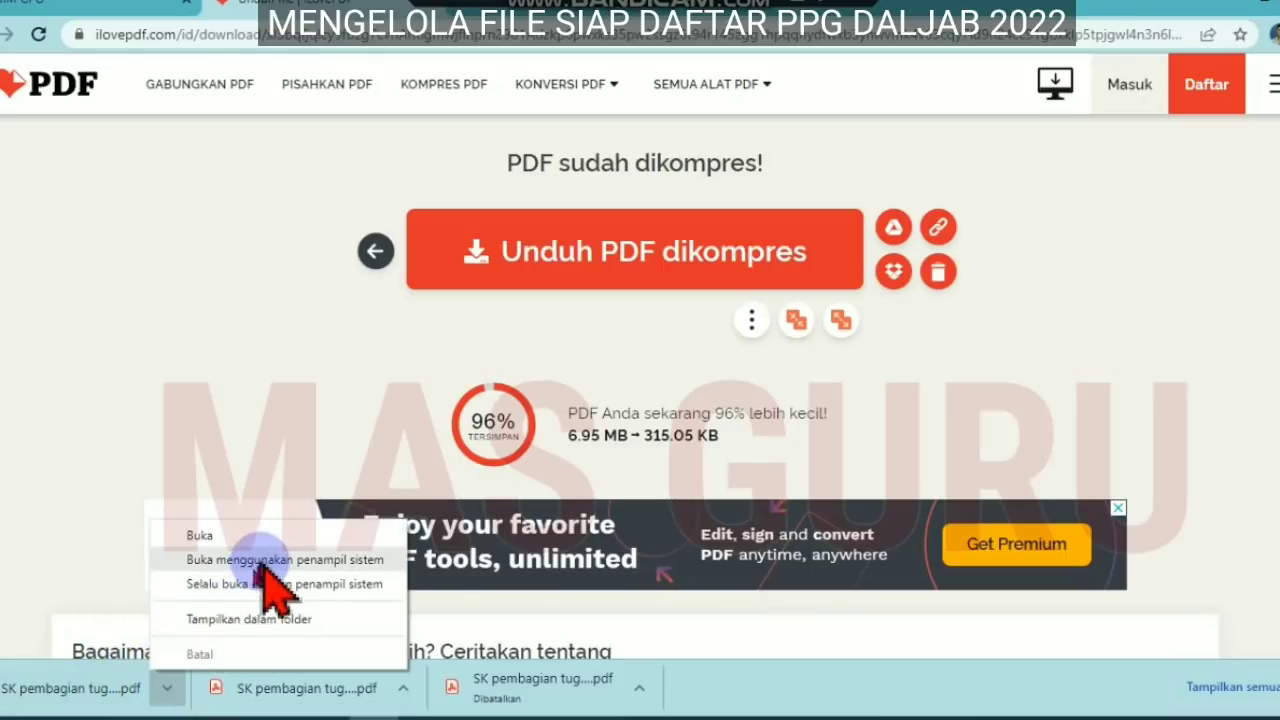
left_click(250, 619)
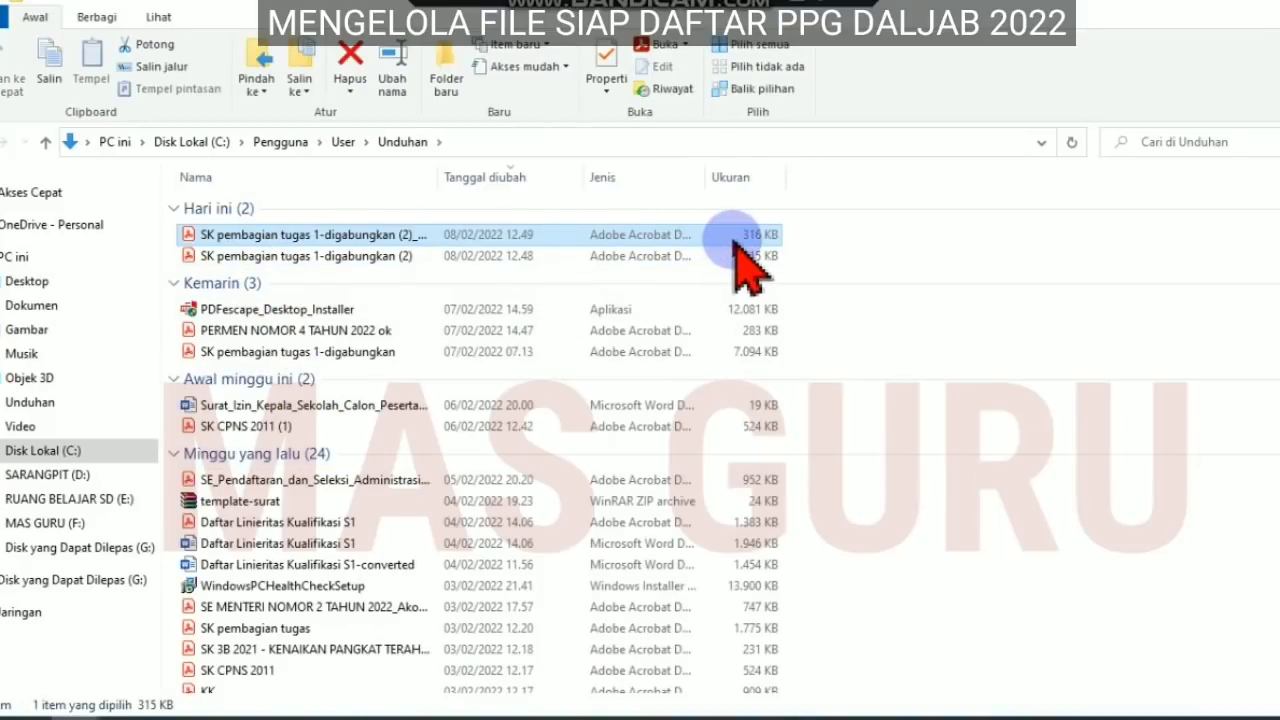
right_click(335, 248)
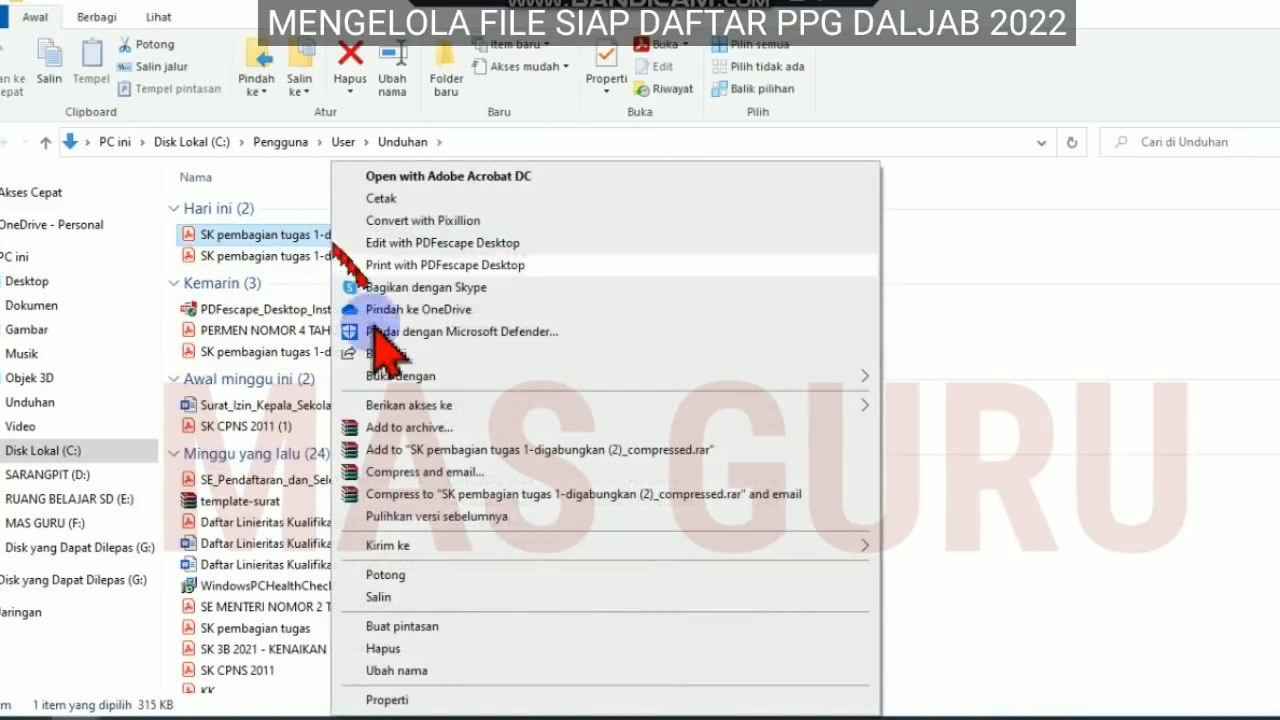
left_click(385, 576)
left_click(35, 523)
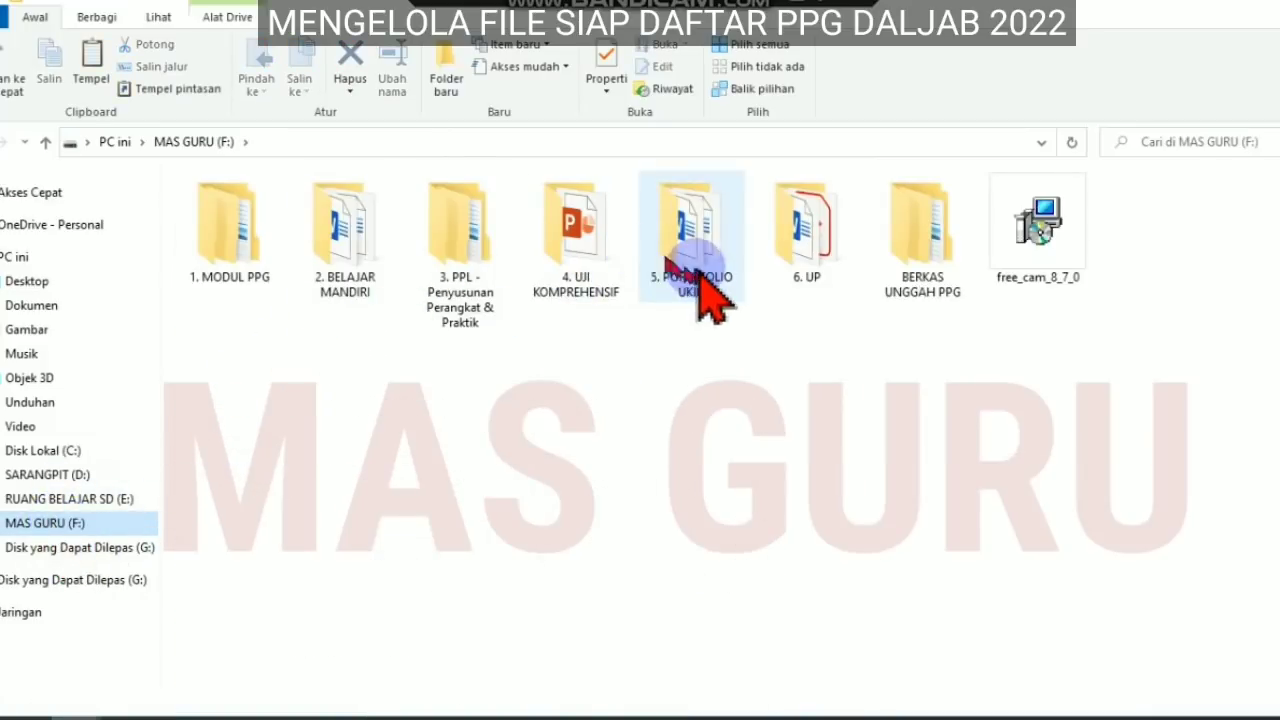
double_click(924, 245)
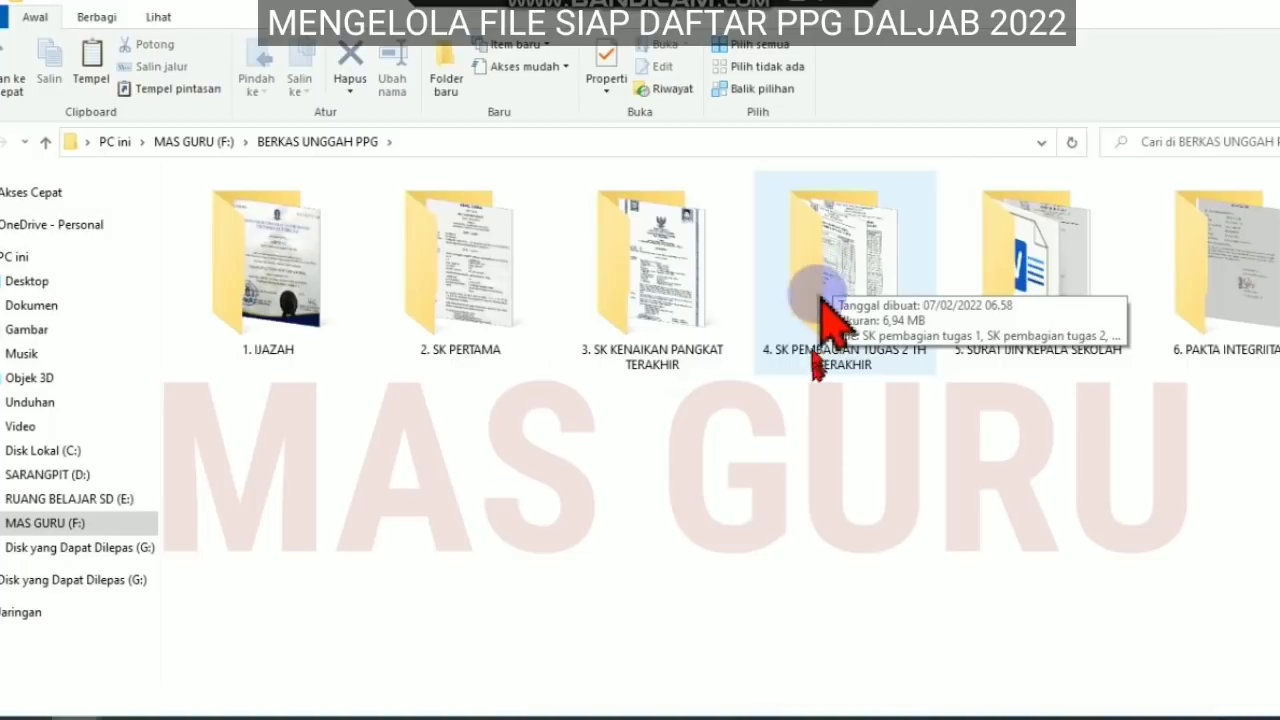
double_click(828, 300)
right_click(513, 492)
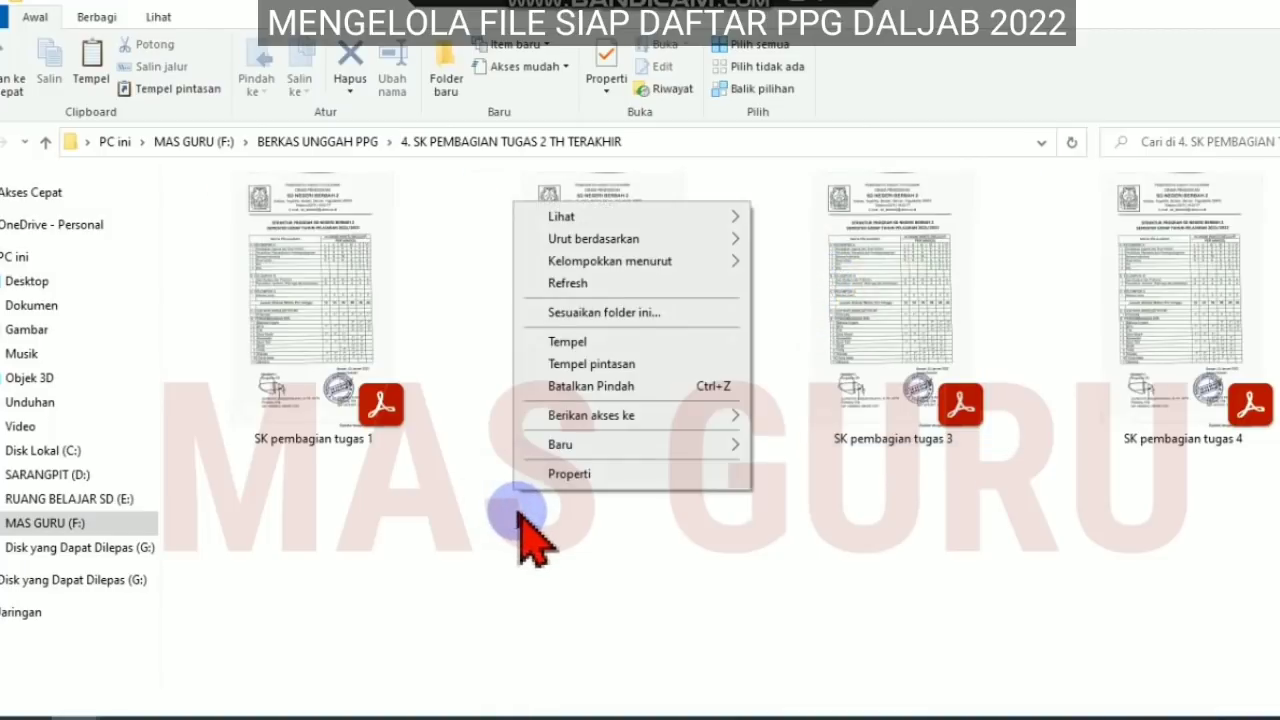
left_click(590, 340)
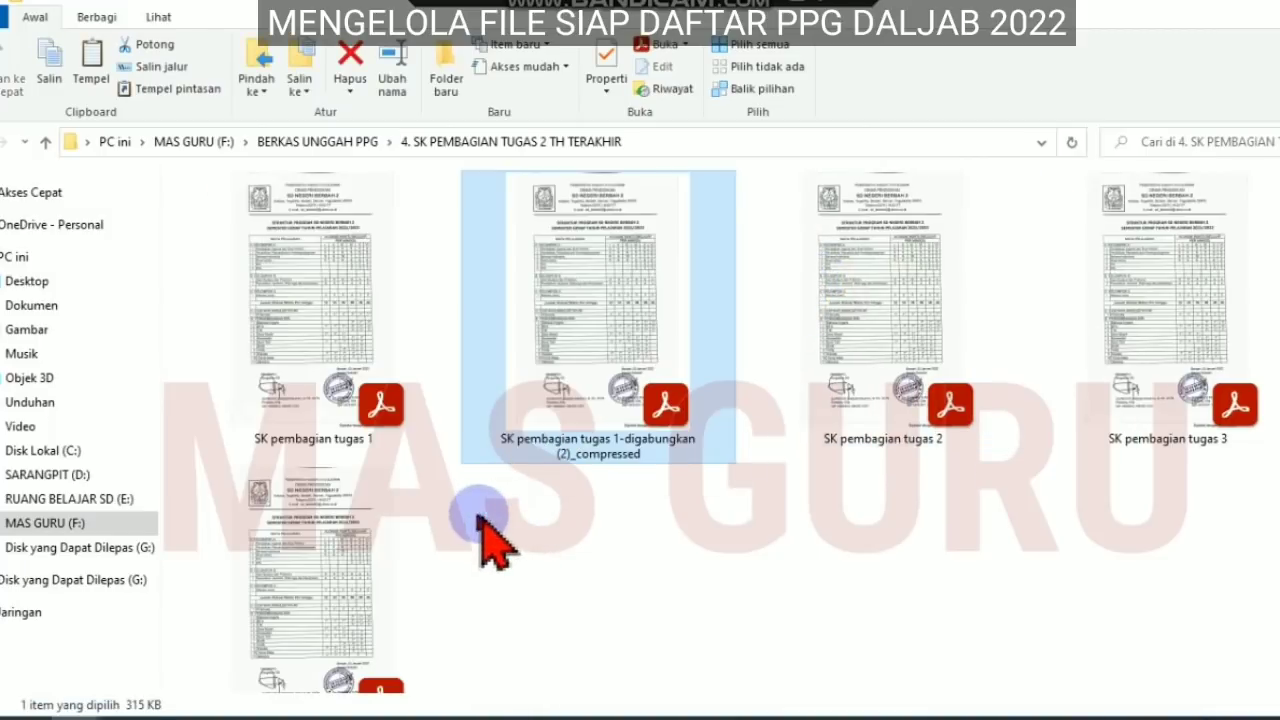
Rename the compressed file to start with "Unggah", dropping the number 1 and the "(2)_compressed" ending.
left_click(557, 450)
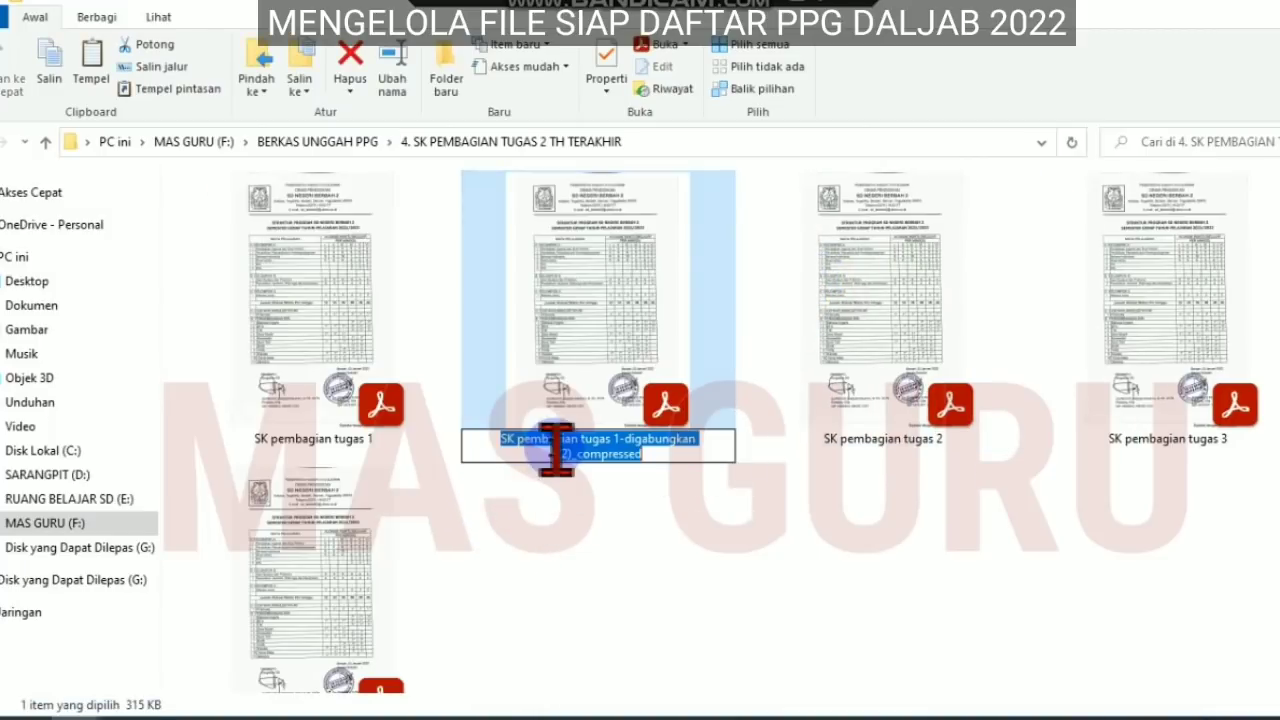
left_click(496, 445)
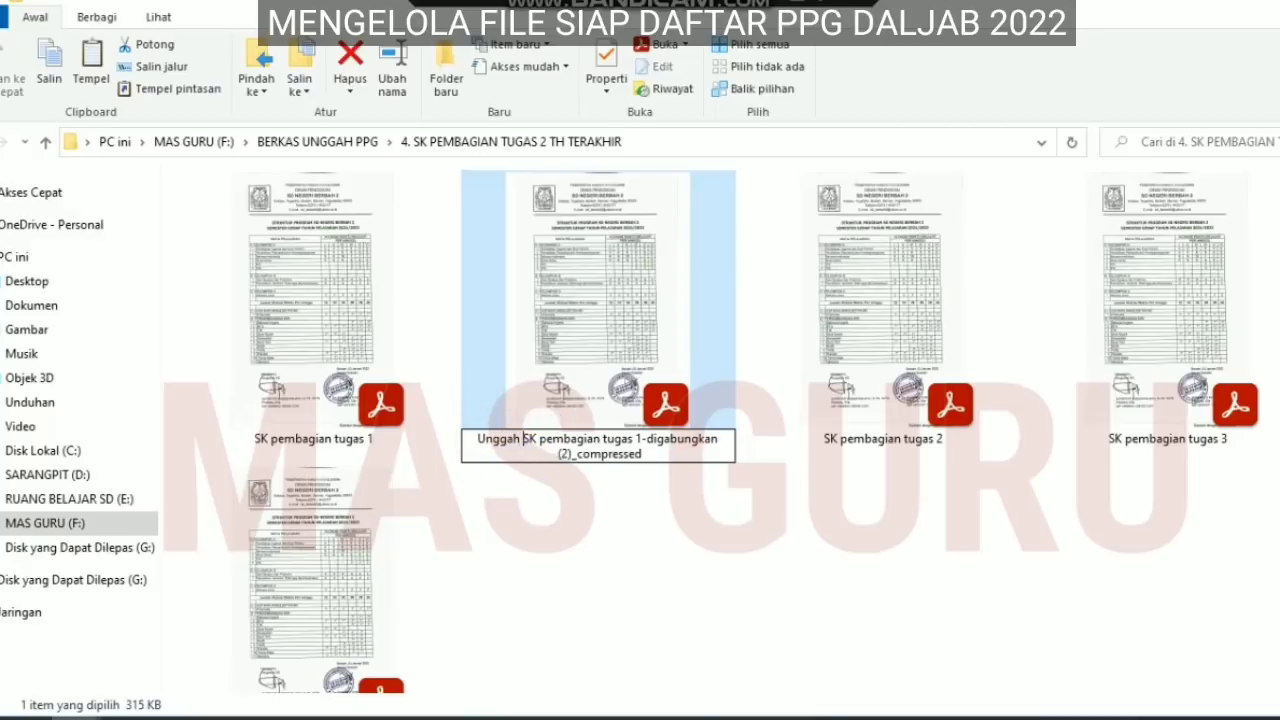
left_click(628, 441)
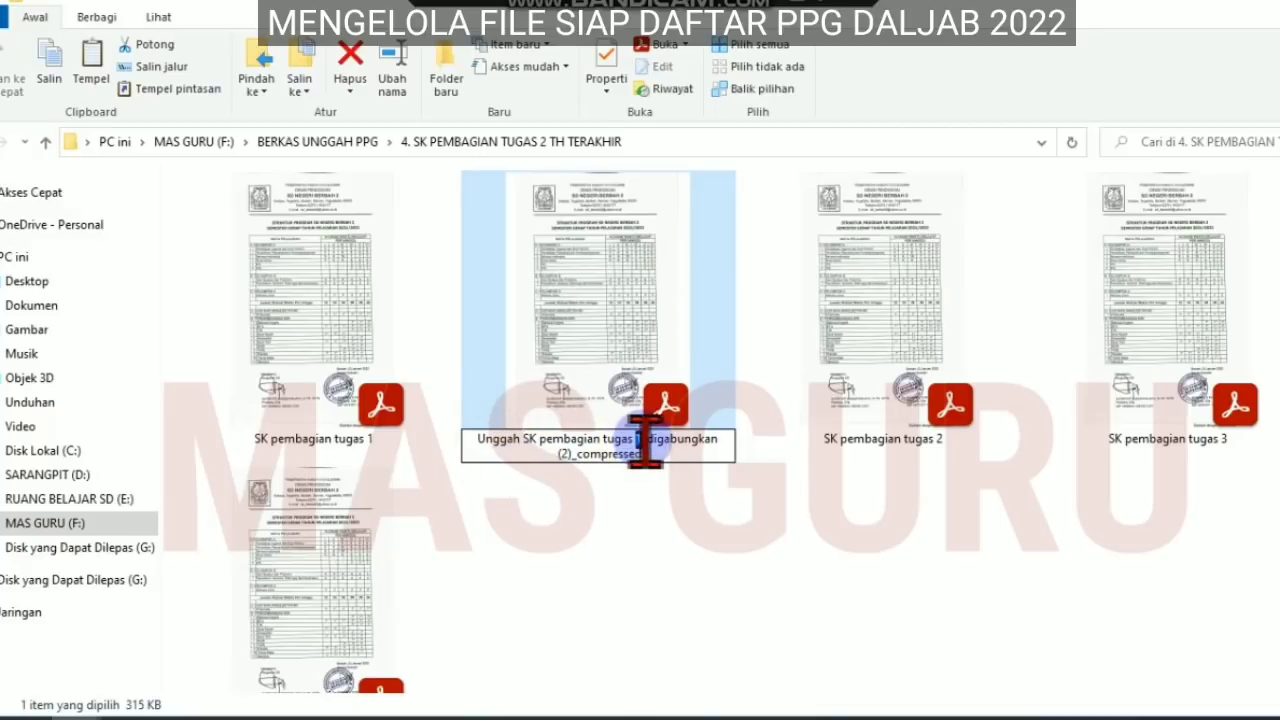
key("BackSpace")
left_click_drag(716, 441, 752, 482)
key("BackSpace")
left_click(669, 568)
left_click(607, 568)
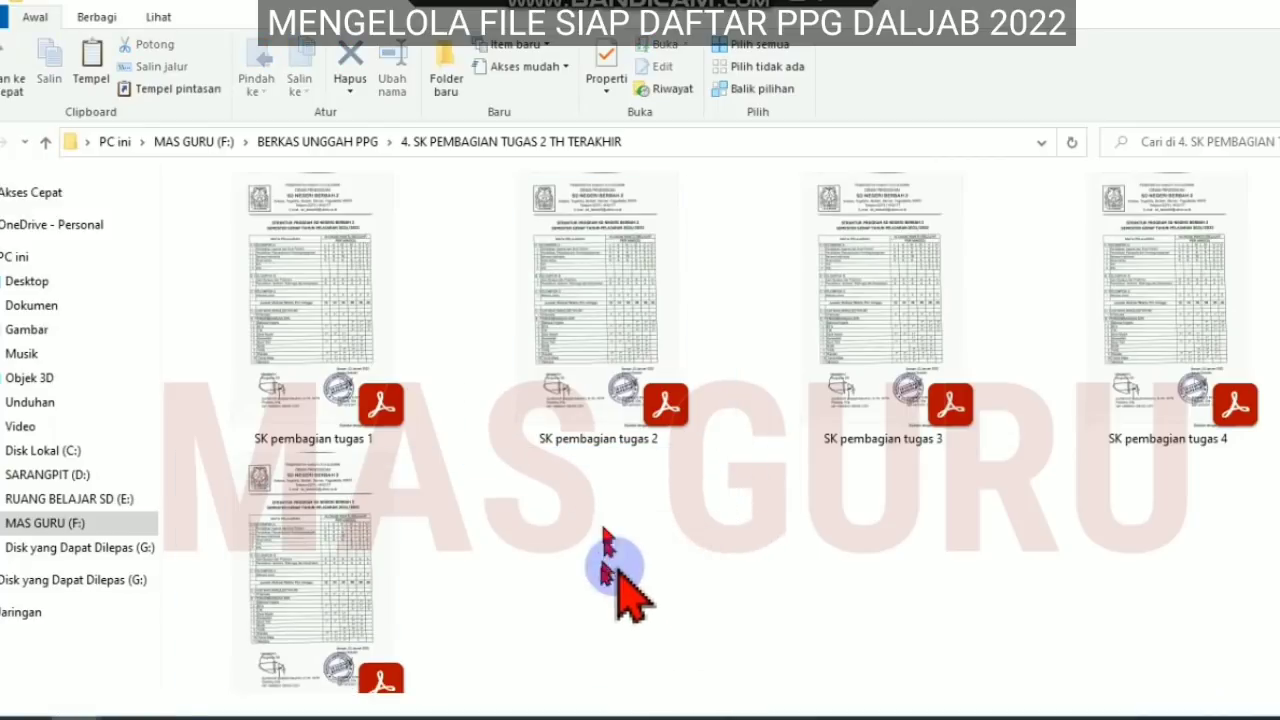
Sort the files in the task assignment folder by name (Nama).
right_click(622, 567)
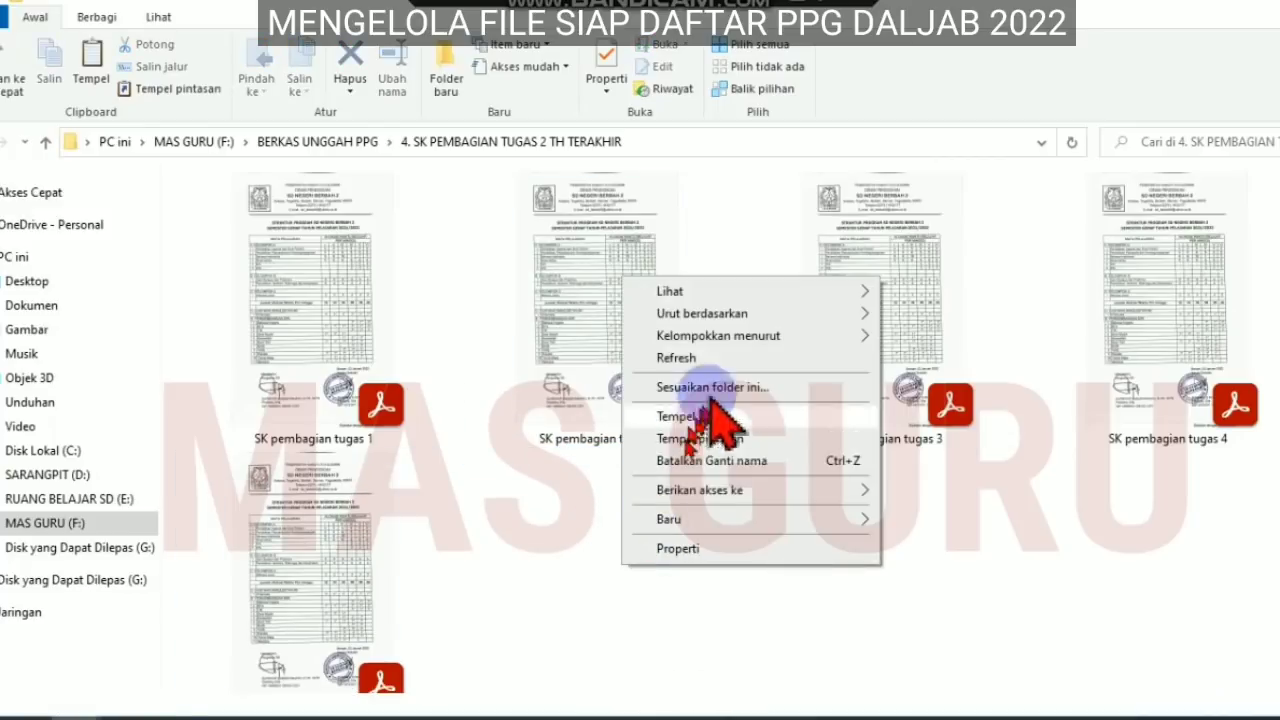
mouse_move(737, 311)
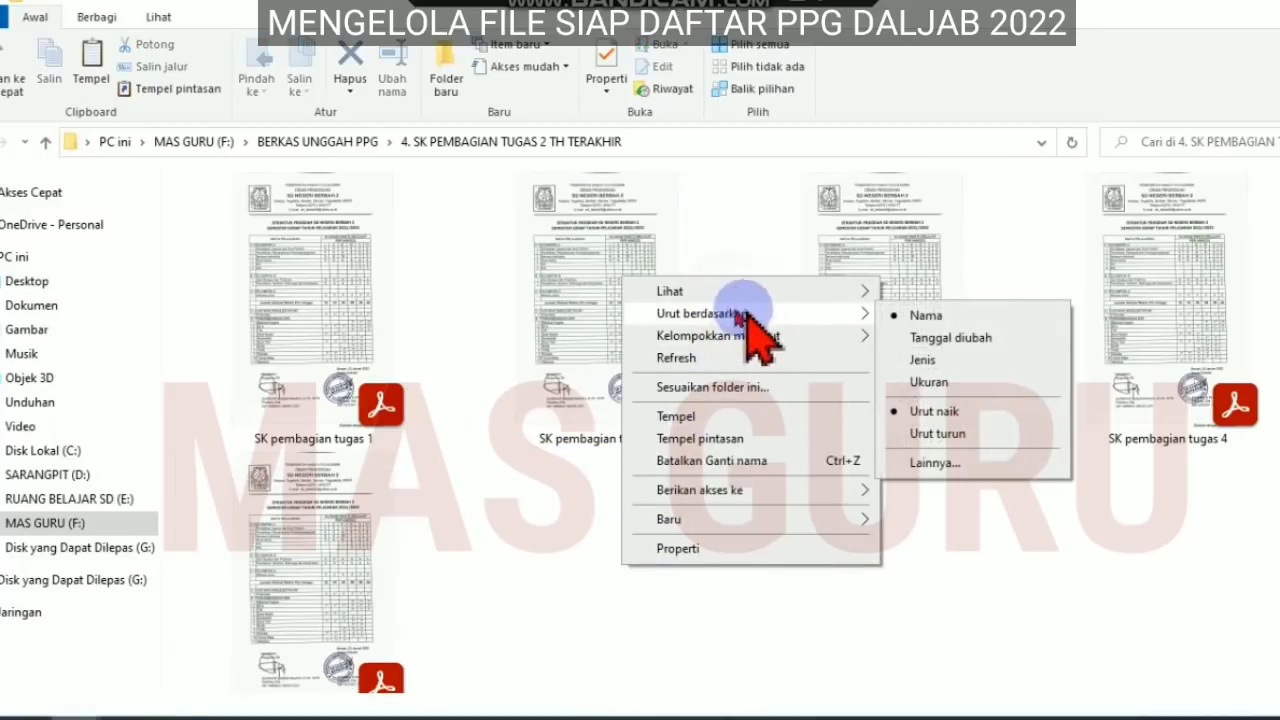
left_click(920, 316)
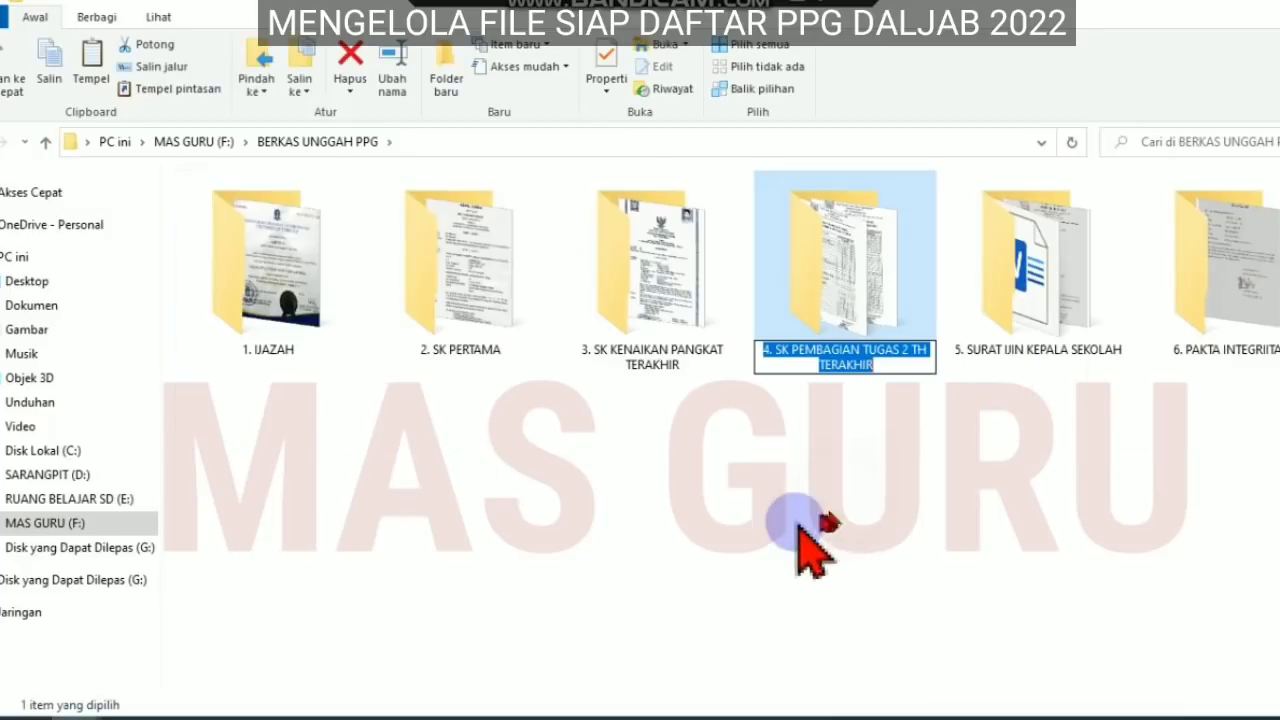
Review the contents of the folders "3. SK KENAIKAN PANGKAT TERAKHIR" and "1. IJAZAH", returning to BERKAS UNGGAH PPG each time.
left_click(766, 536)
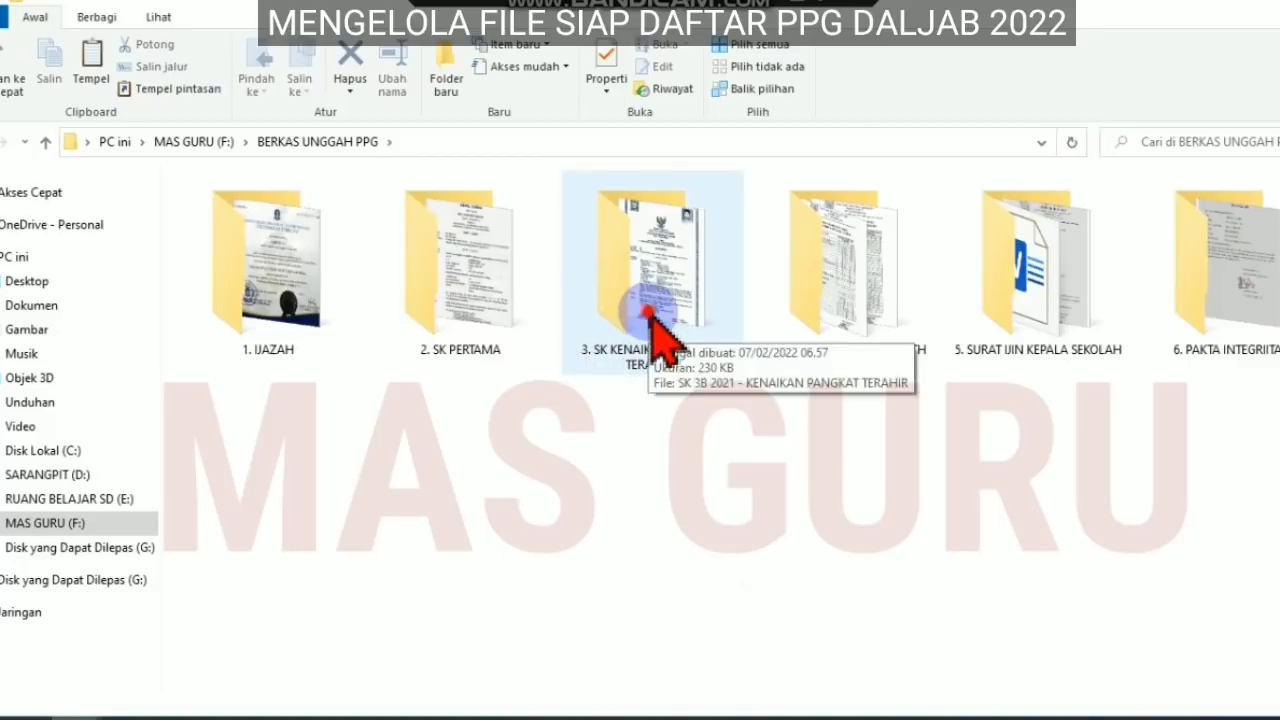
double_click(652, 338)
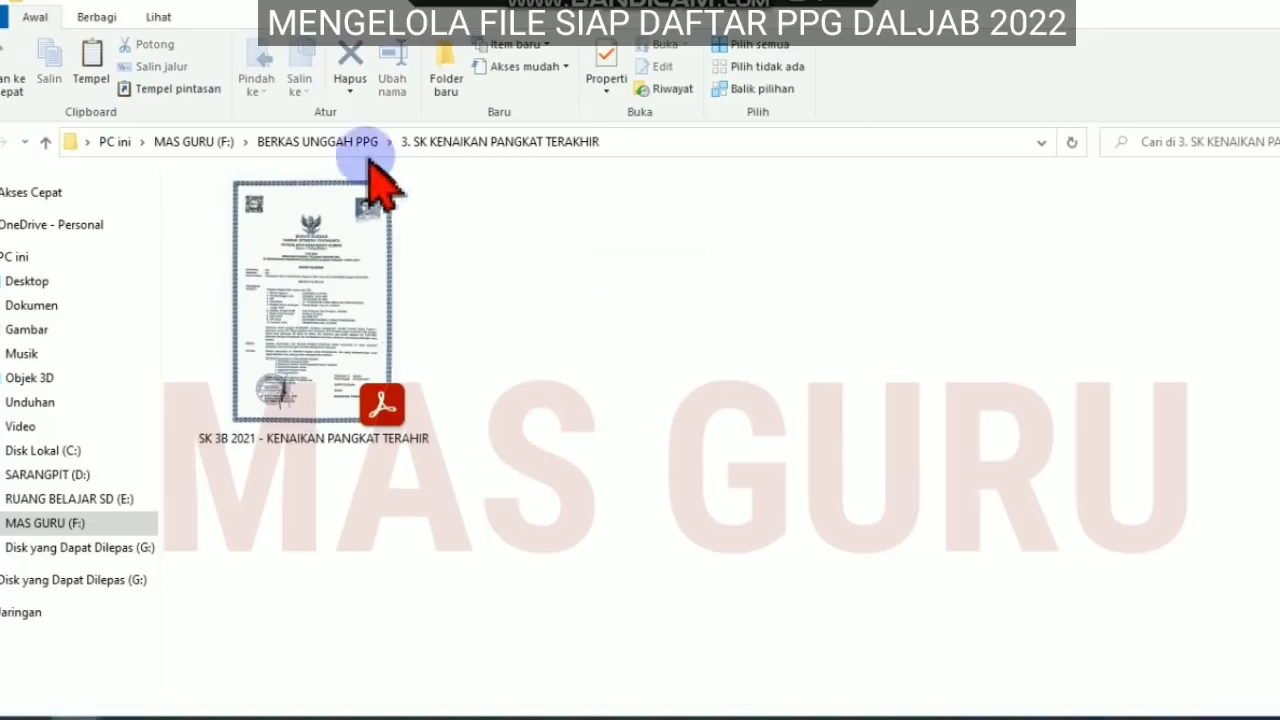
left_click(340, 143)
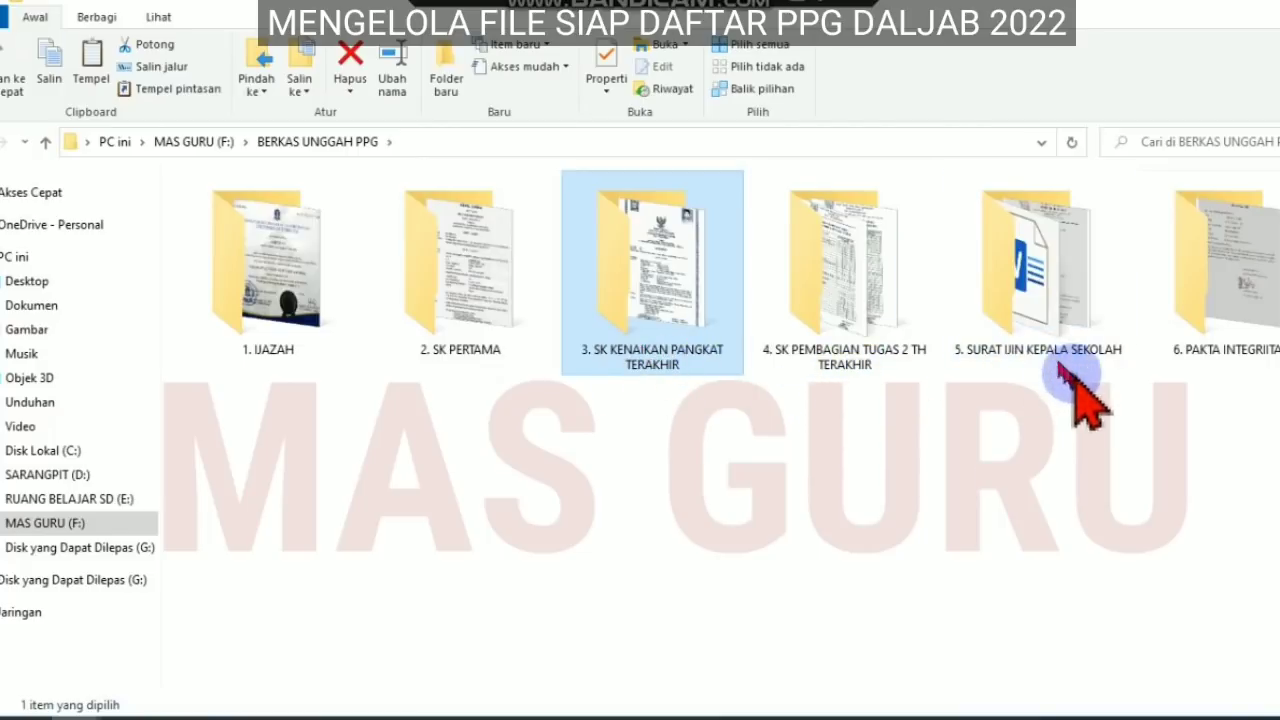
left_click_drag(1272, 410, 385, 186)
left_click(428, 408)
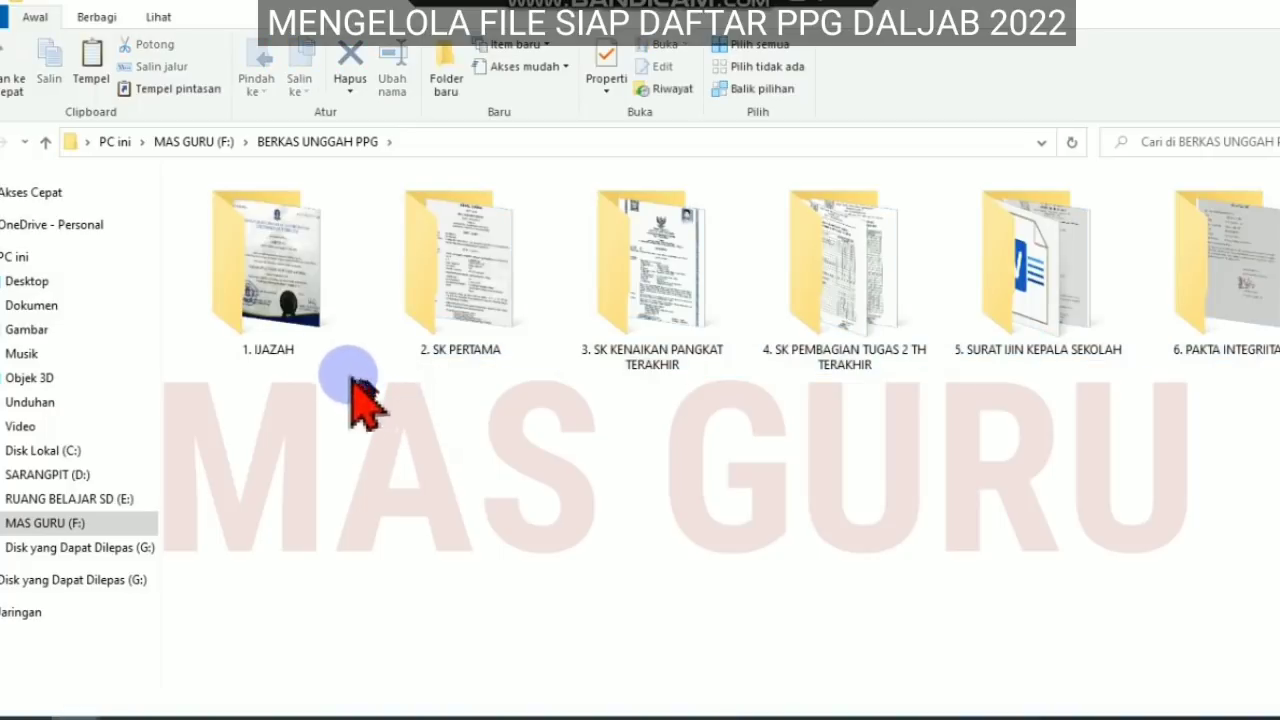
left_click(257, 300)
double_click(253, 306)
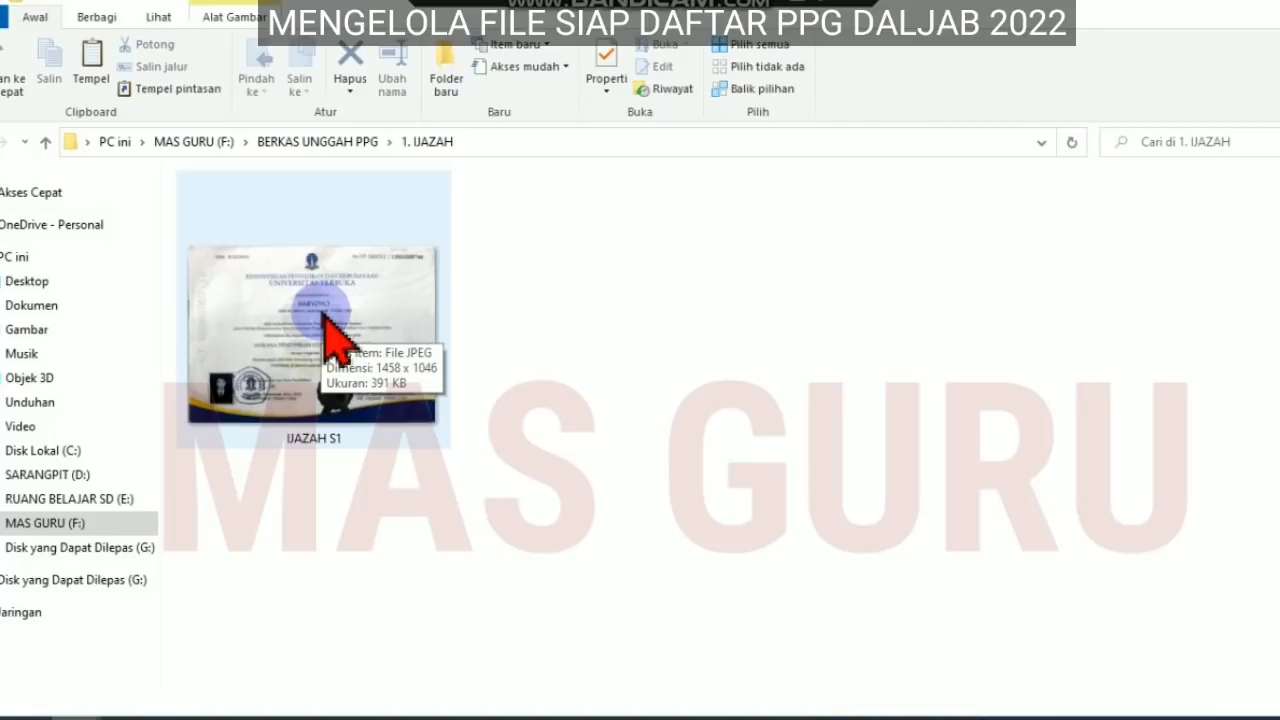
left_click(352, 143)
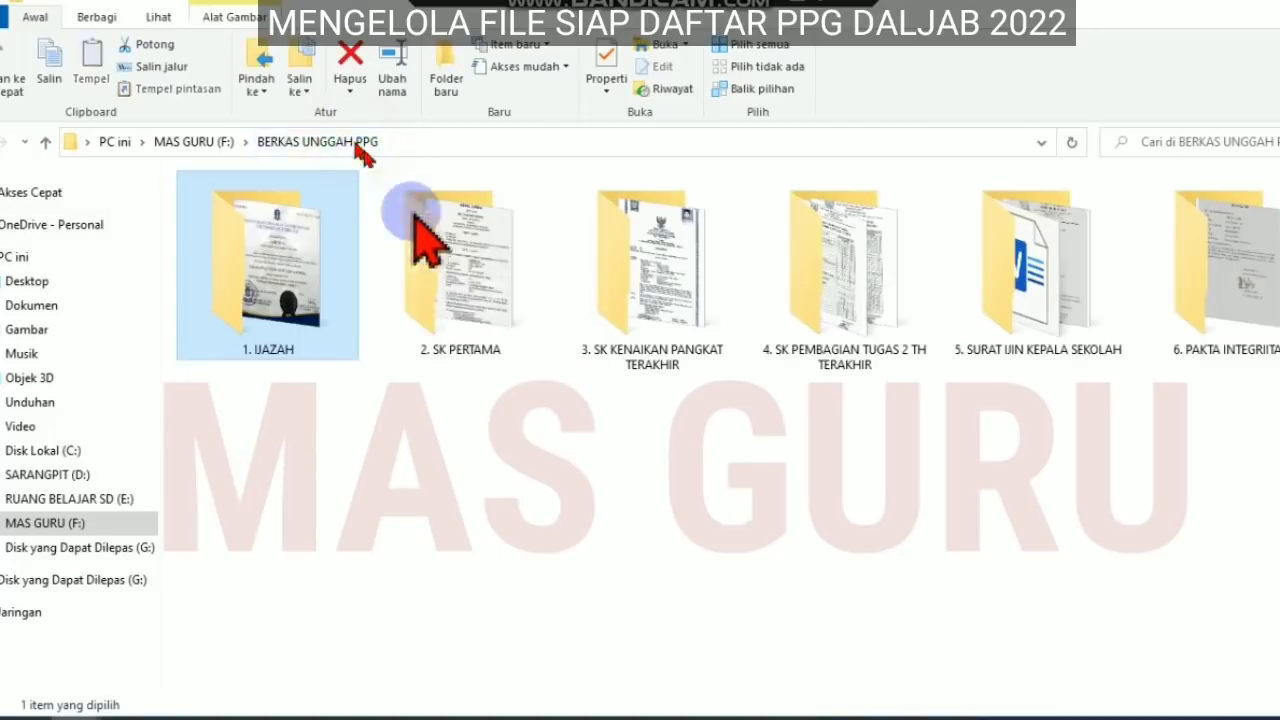
left_click(296, 434)
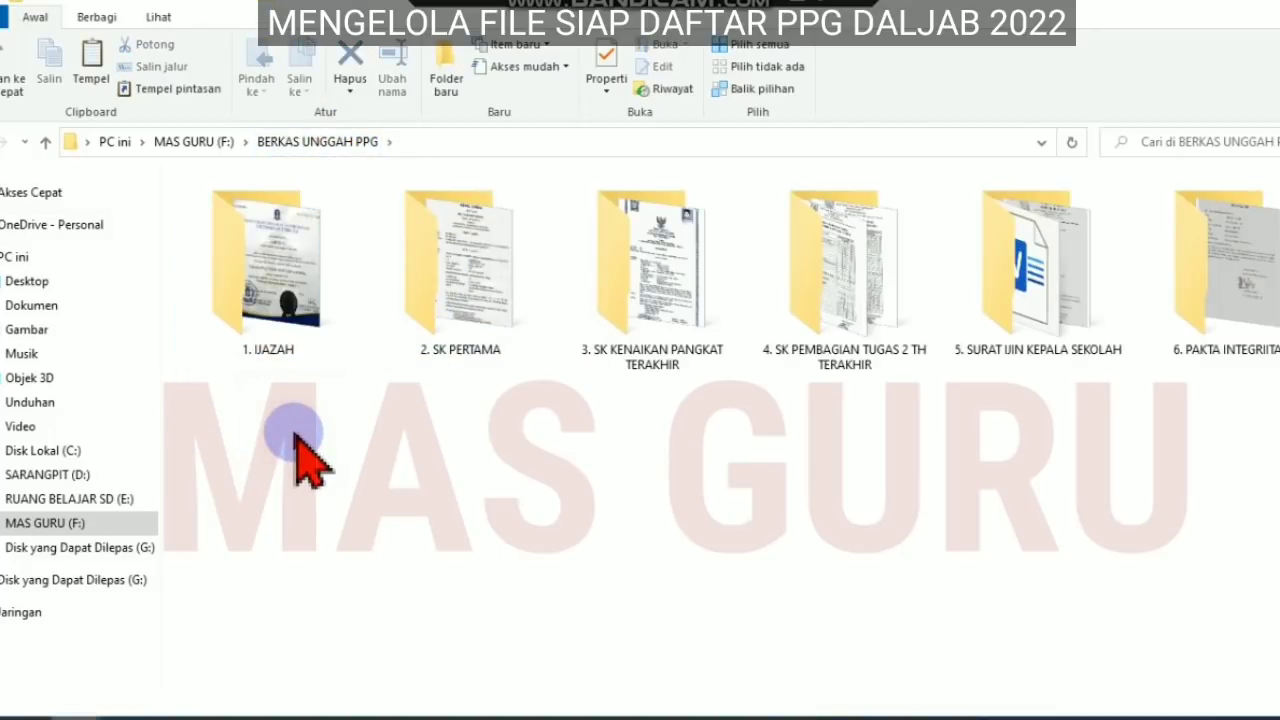